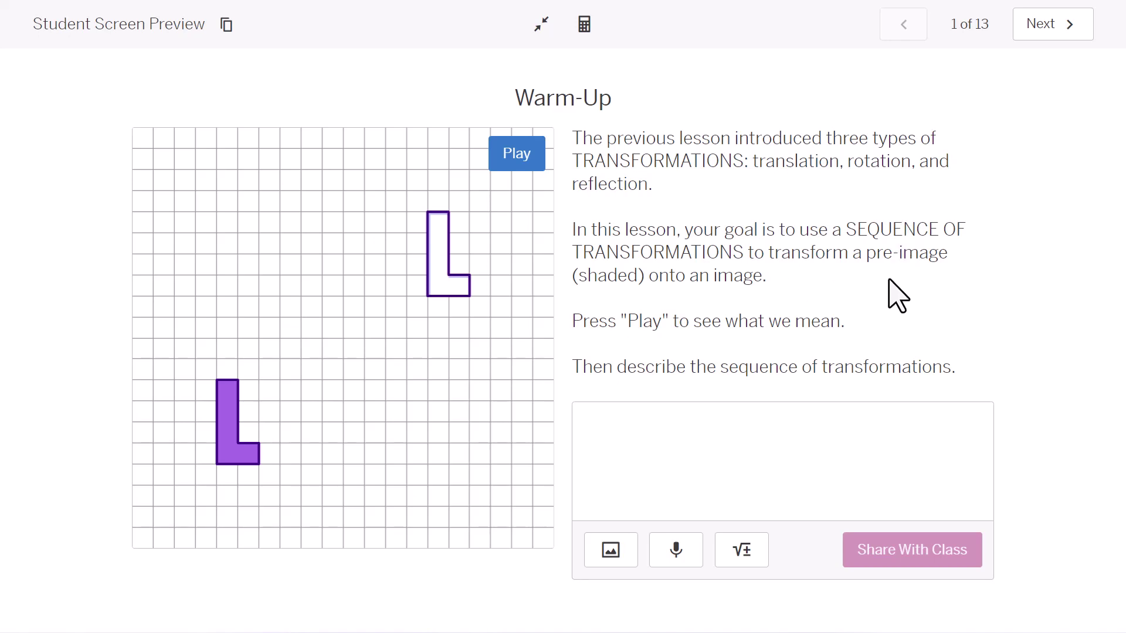
Play, reset and replay the Warm-Up animation to watch the shaded L translate onto its outline.
left_click(519, 163)
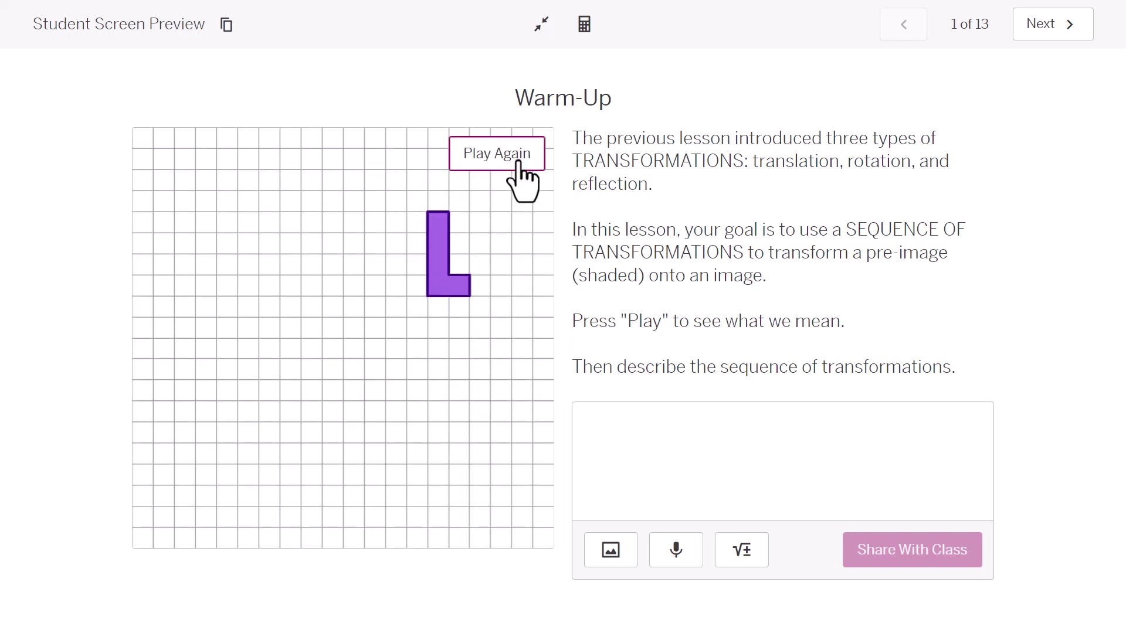
left_click(508, 163)
left_click(508, 163)
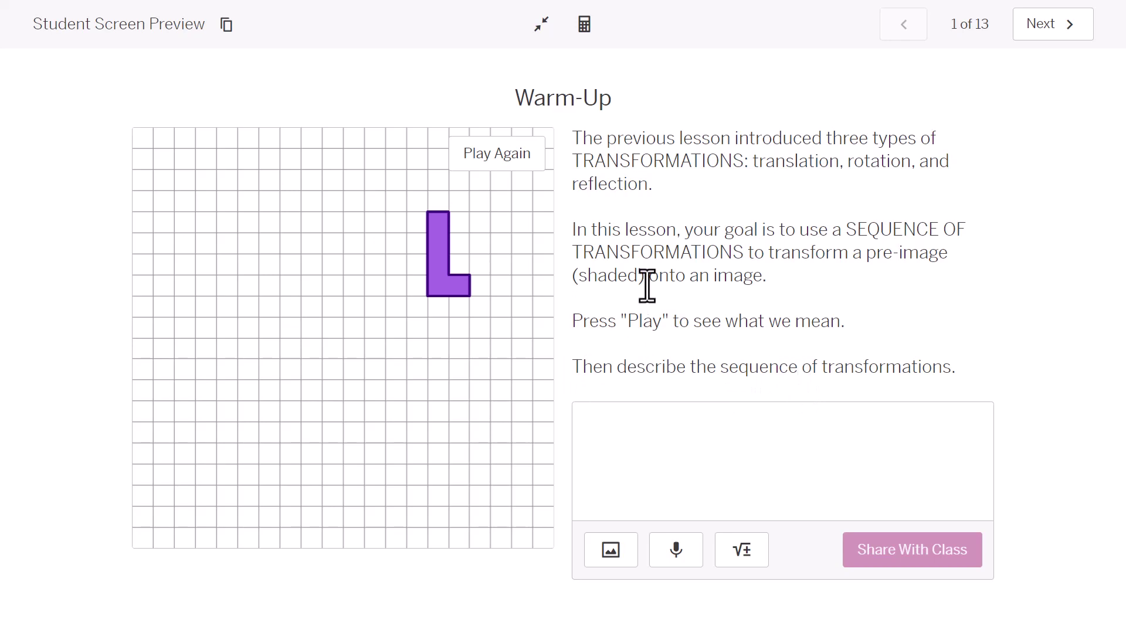
Write the Warm-Up answer describing the L translated 10 units right then 8 up.
left_click(596, 427)
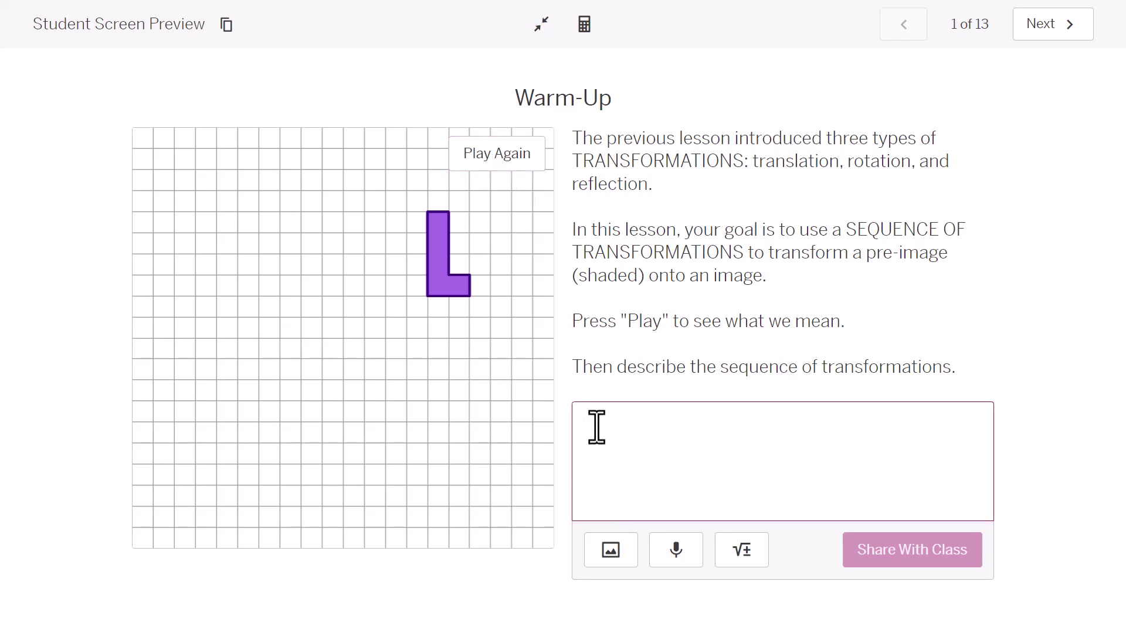
type("The PRE-IMAGE was TRAN")
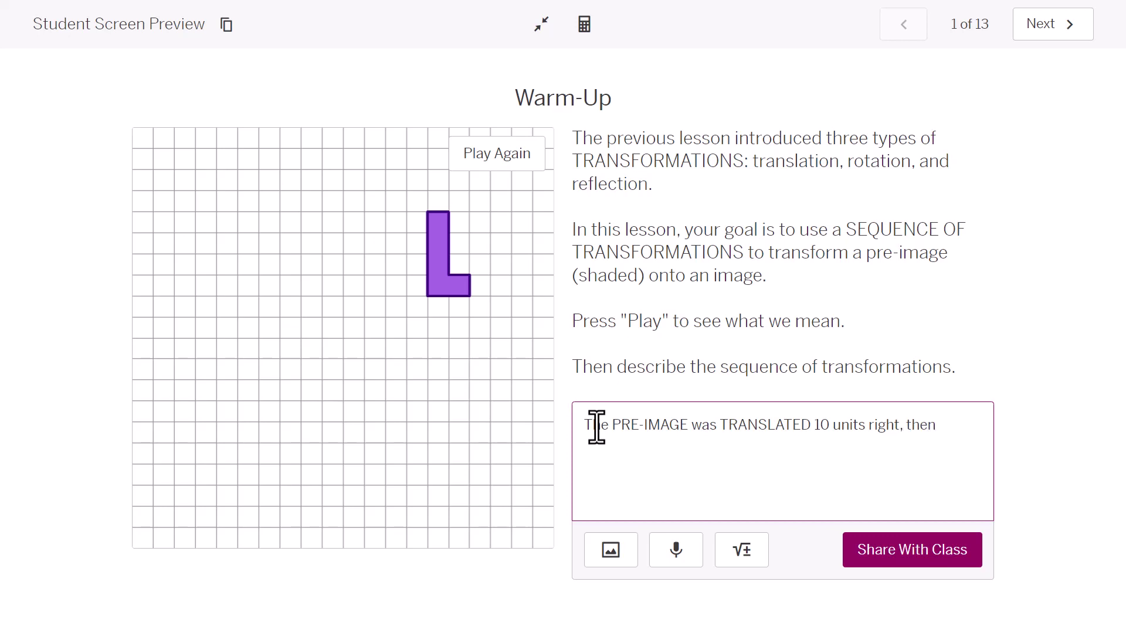
type("SLATED 8 units up.")
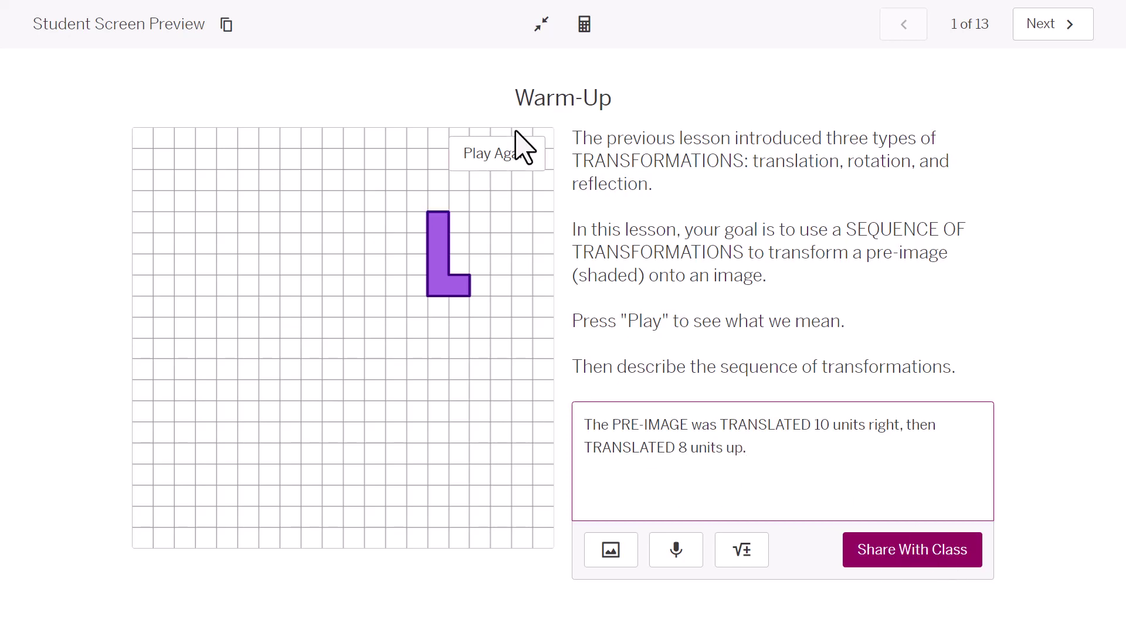
Reset and replay the L sliding right then up, then go on to Challenge #1.
left_click(510, 164)
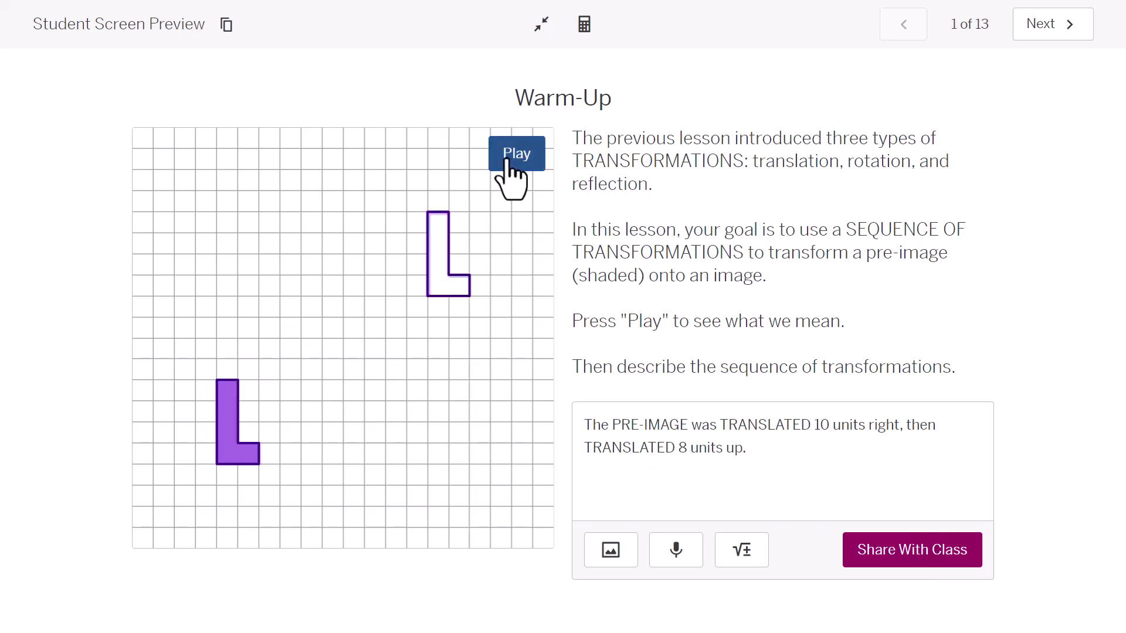
left_click(506, 156)
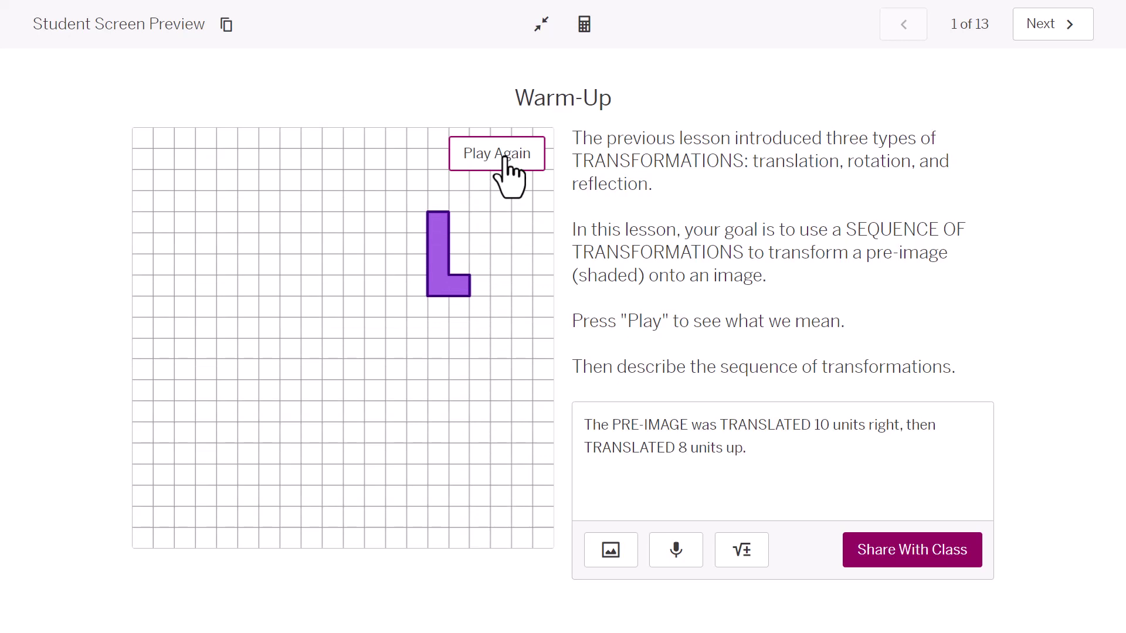
left_click(1047, 27)
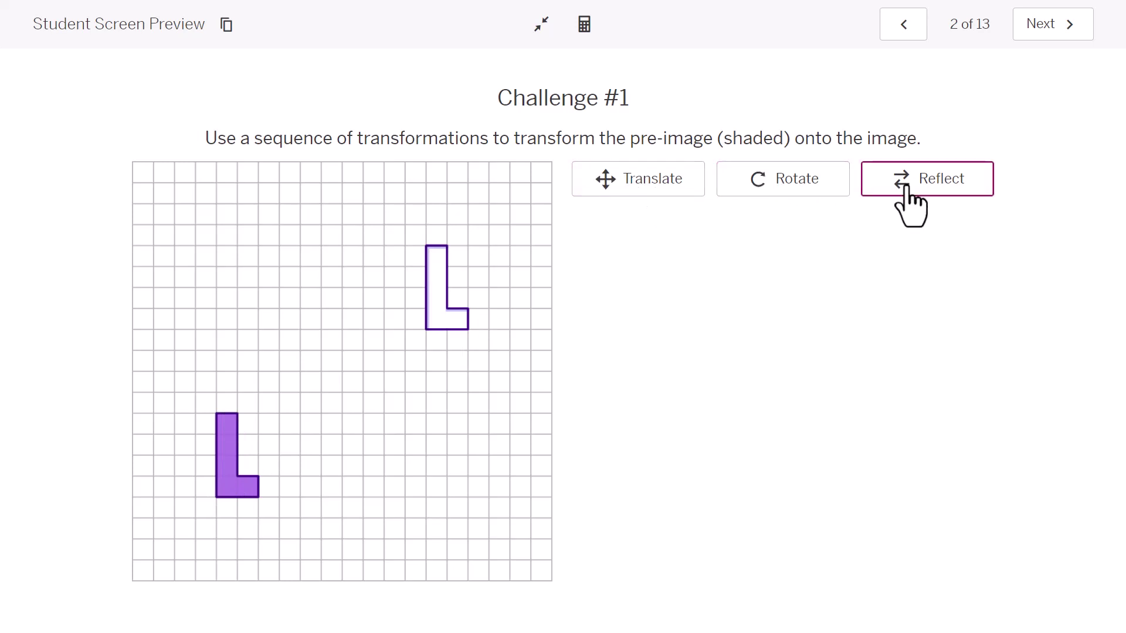
Apply a translation arrow from the L's corner shifting it 10 units right, beneath the image.
left_click(636, 202)
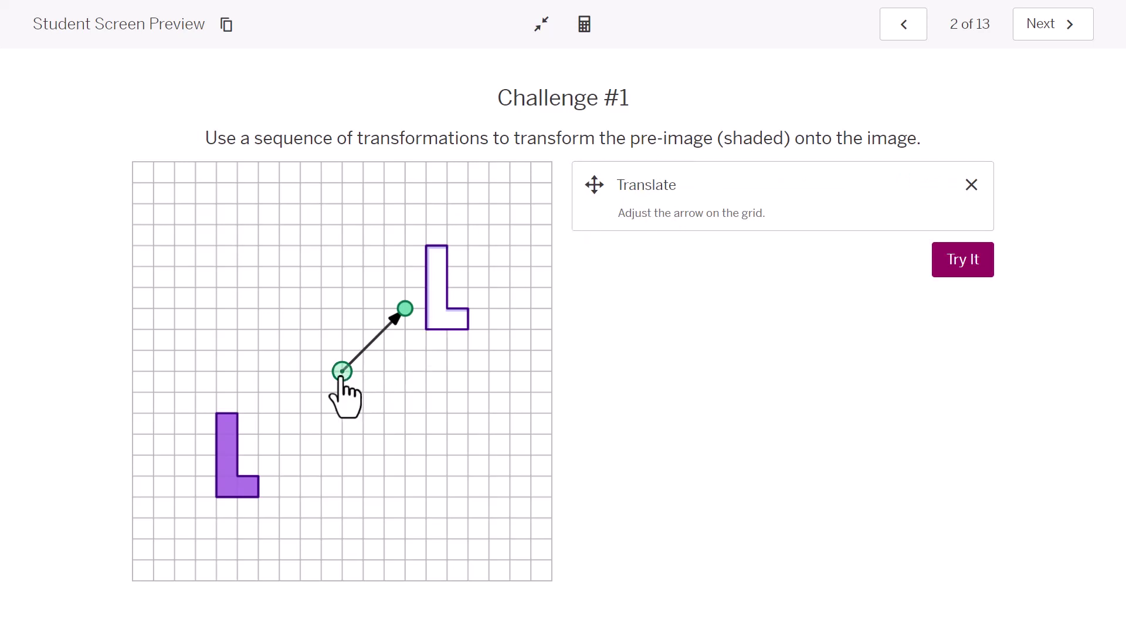
mouse_move(340, 374)
left_mouse_down()
mouse_move(282, 493)
mouse_move(257, 502)
left_mouse_up()
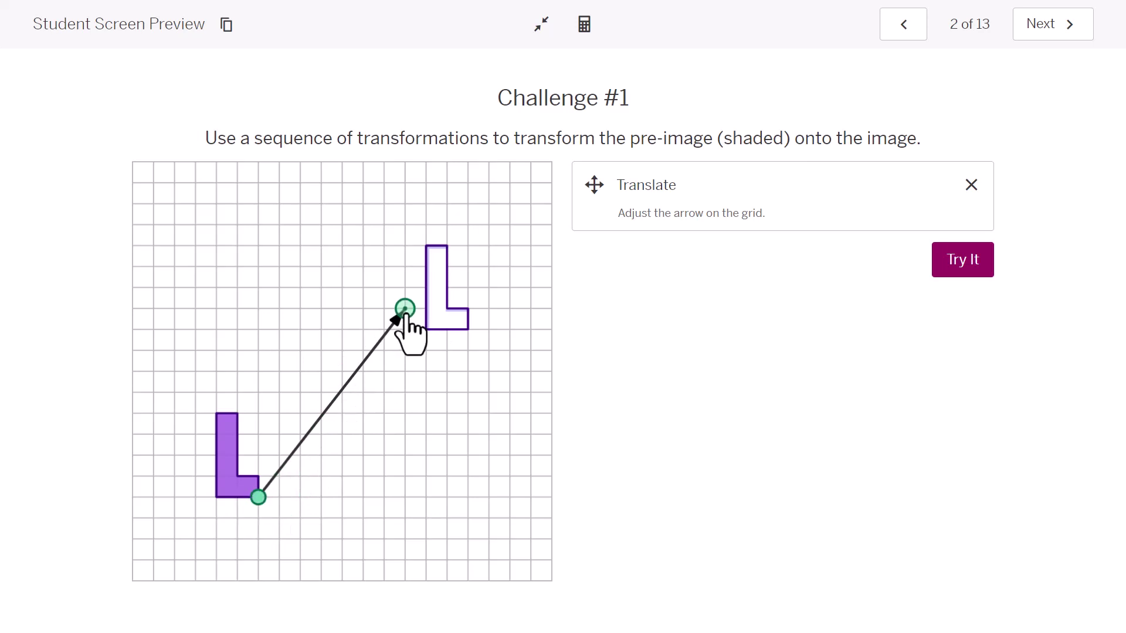
left_click_drag(404, 312, 469, 502)
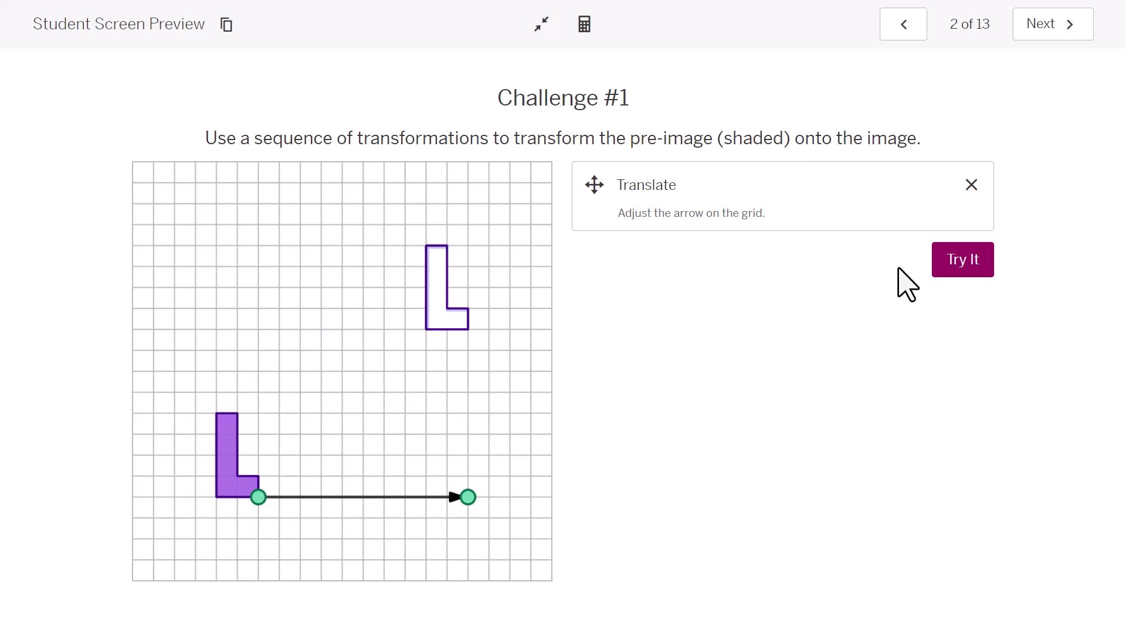
left_click(958, 268)
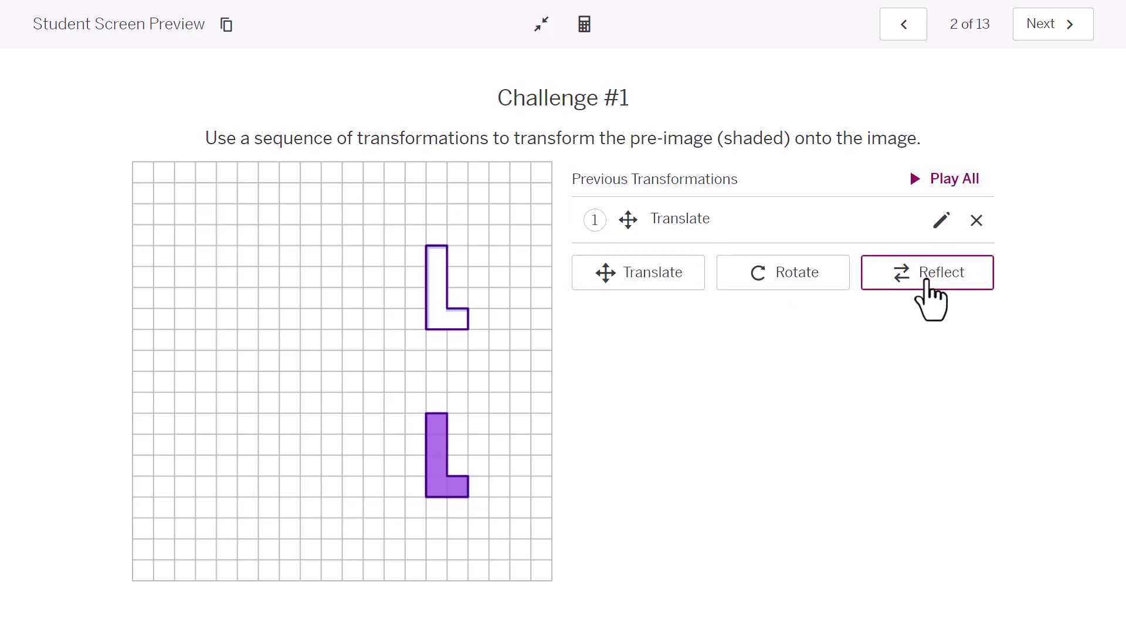
Add a second translation moving the L 8 units up onto the image and replay both.
left_click(655, 282)
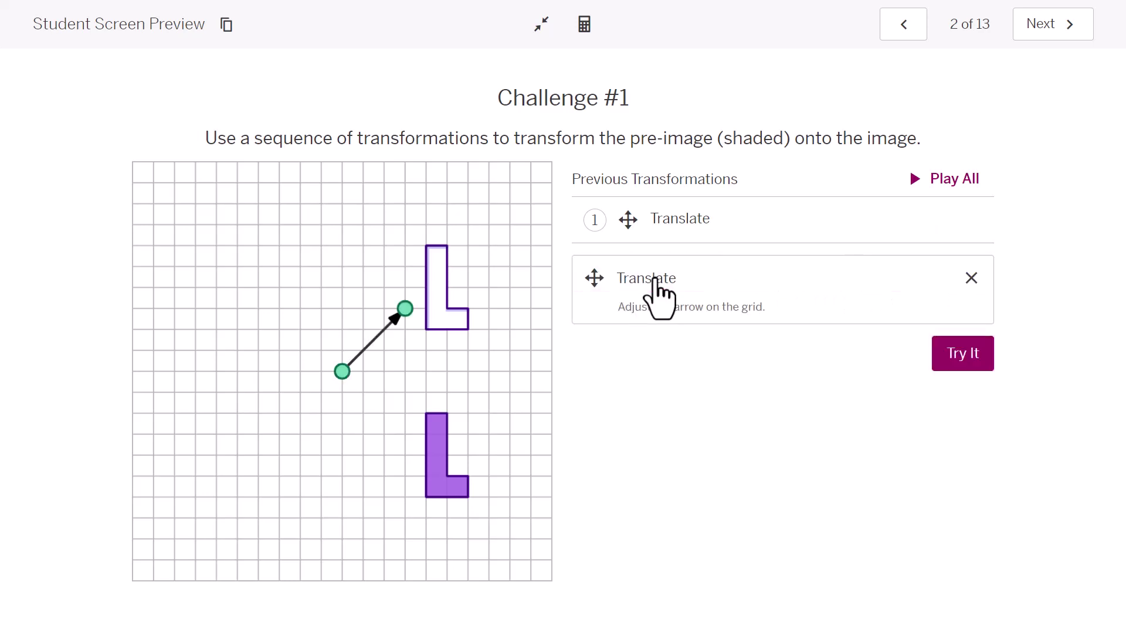
left_click_drag(345, 372, 468, 498)
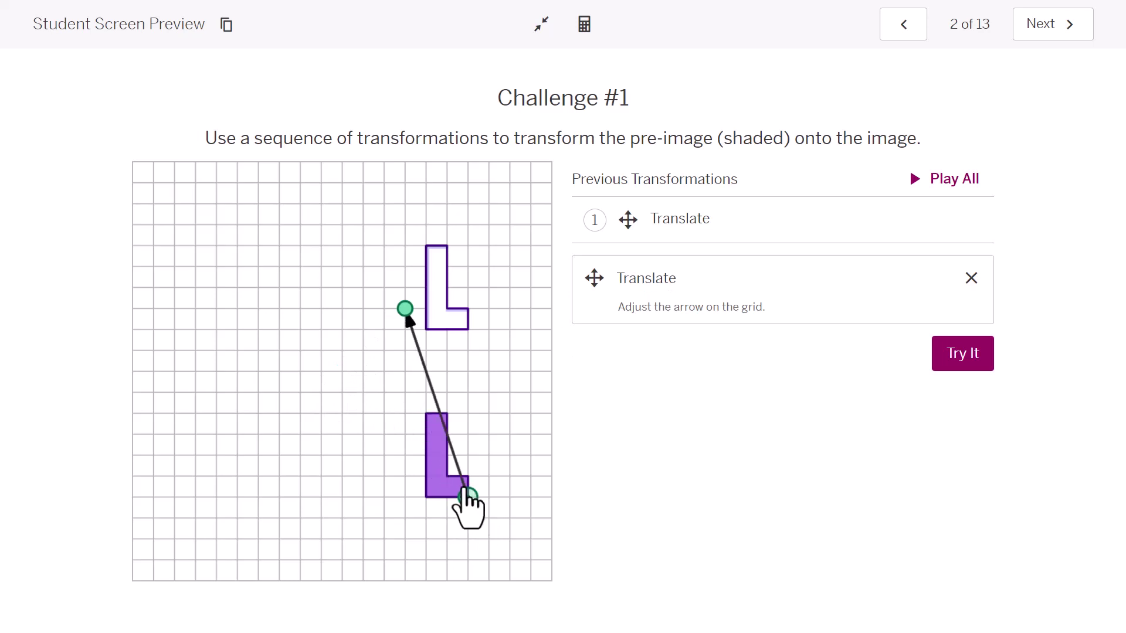
left_click_drag(405, 309, 468, 329)
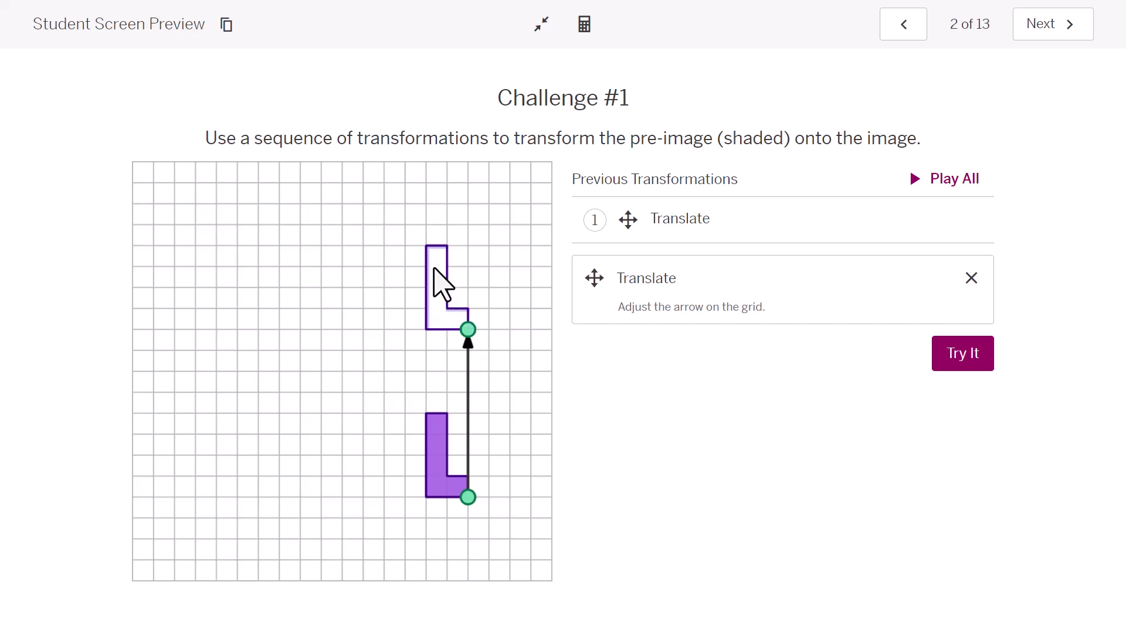
left_click(964, 364)
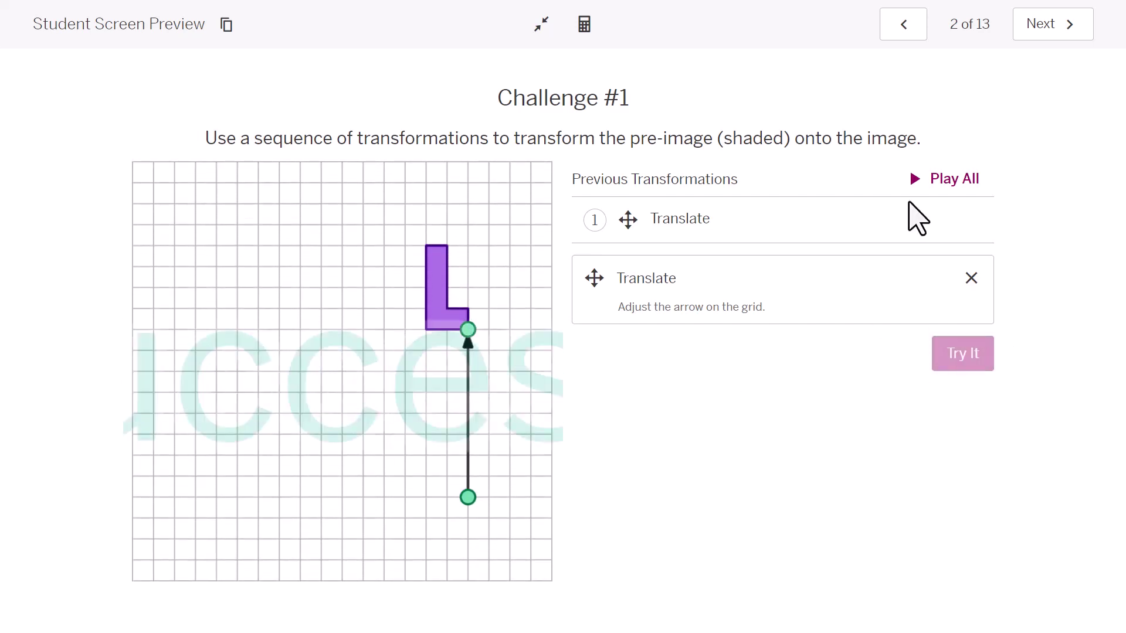
left_click(956, 178)
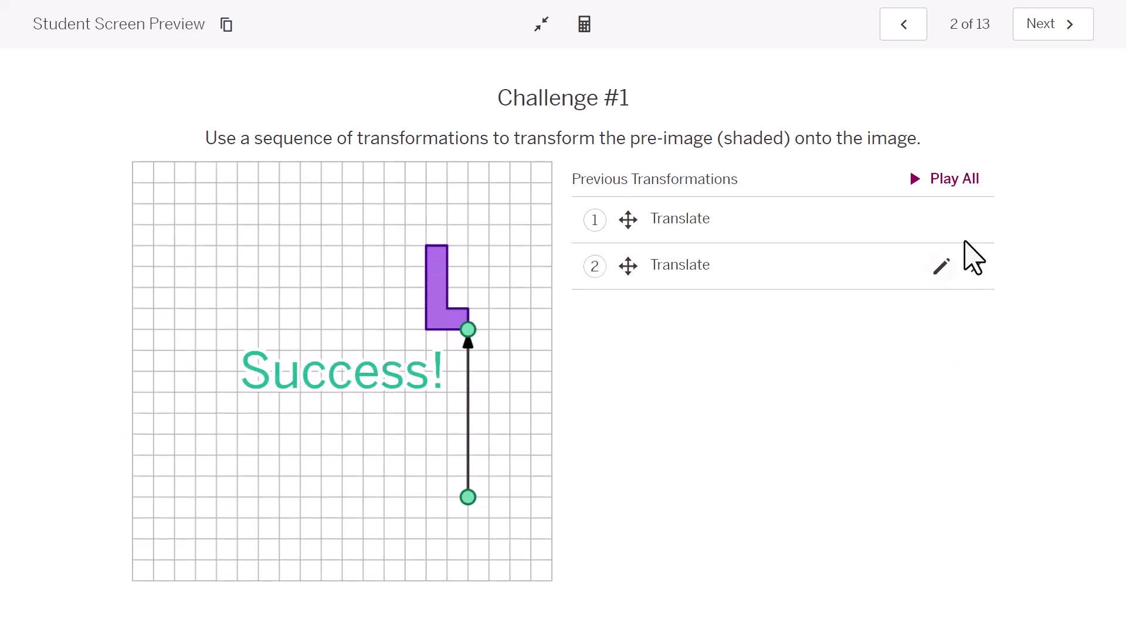
On Challenge #2, translate the shaded L four units straight down.
left_click(1045, 33)
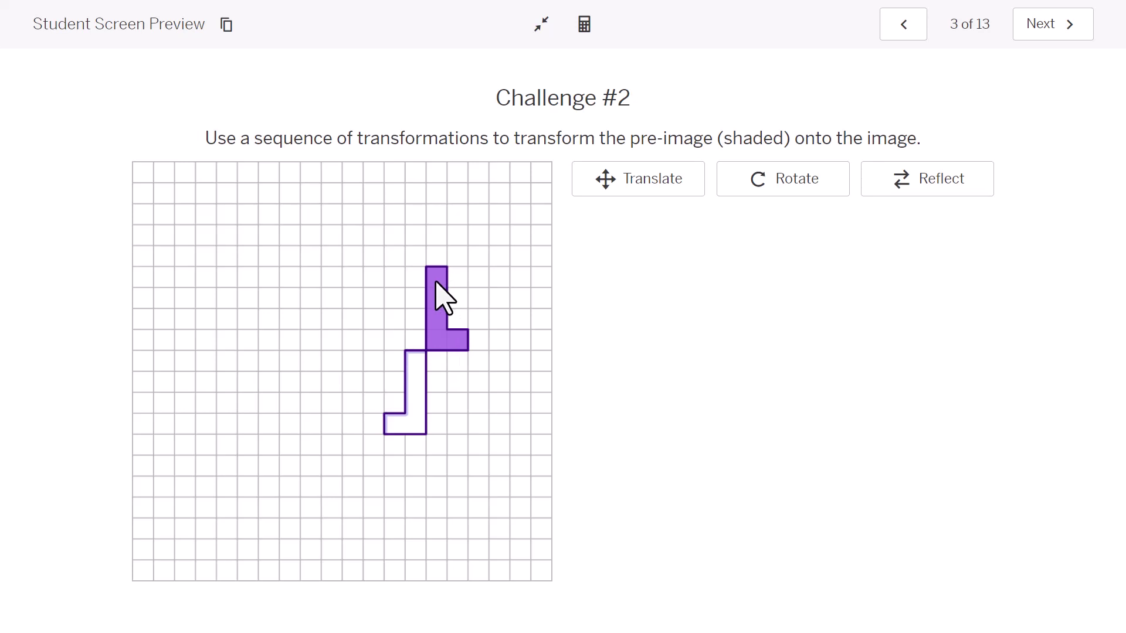
left_click(664, 180)
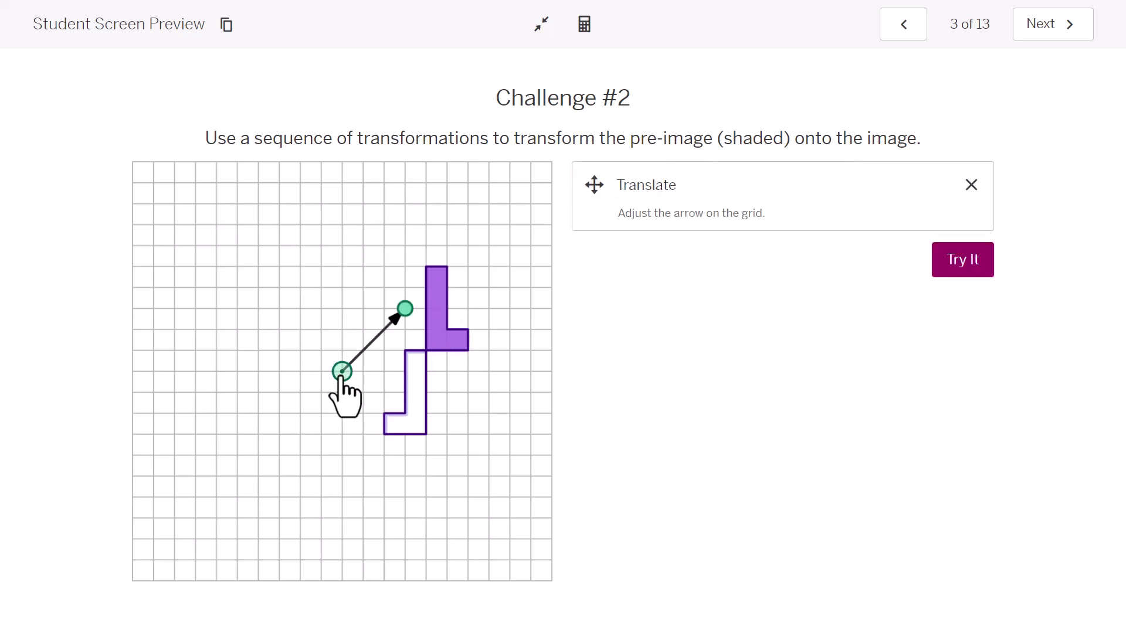
left_click_drag(343, 372, 469, 359)
left_click_drag(406, 311, 467, 441)
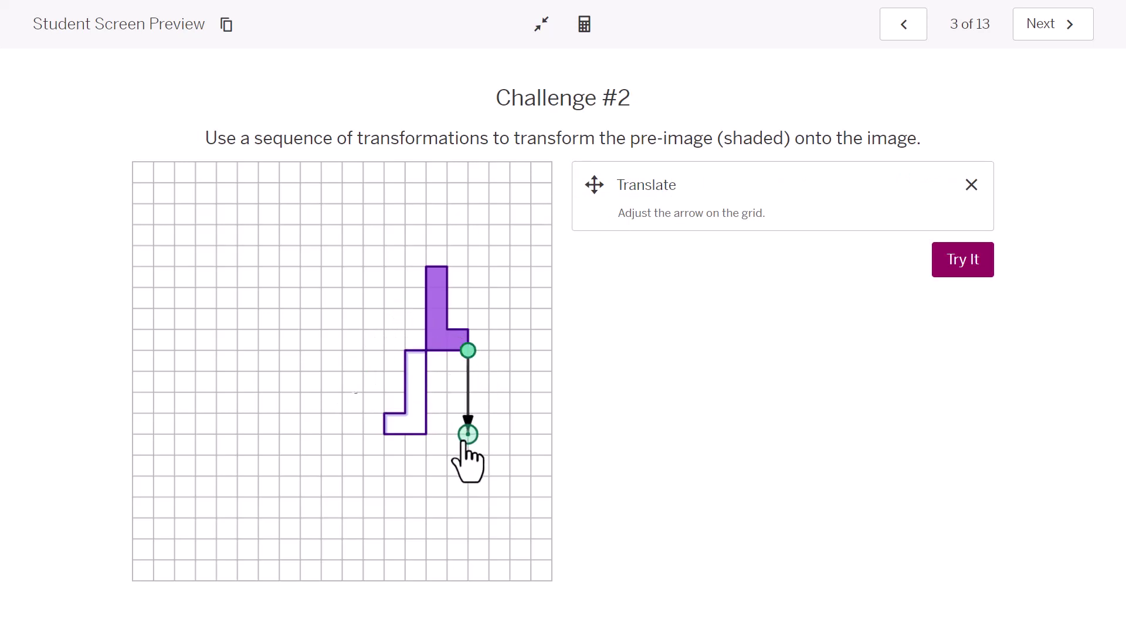
left_click(964, 273)
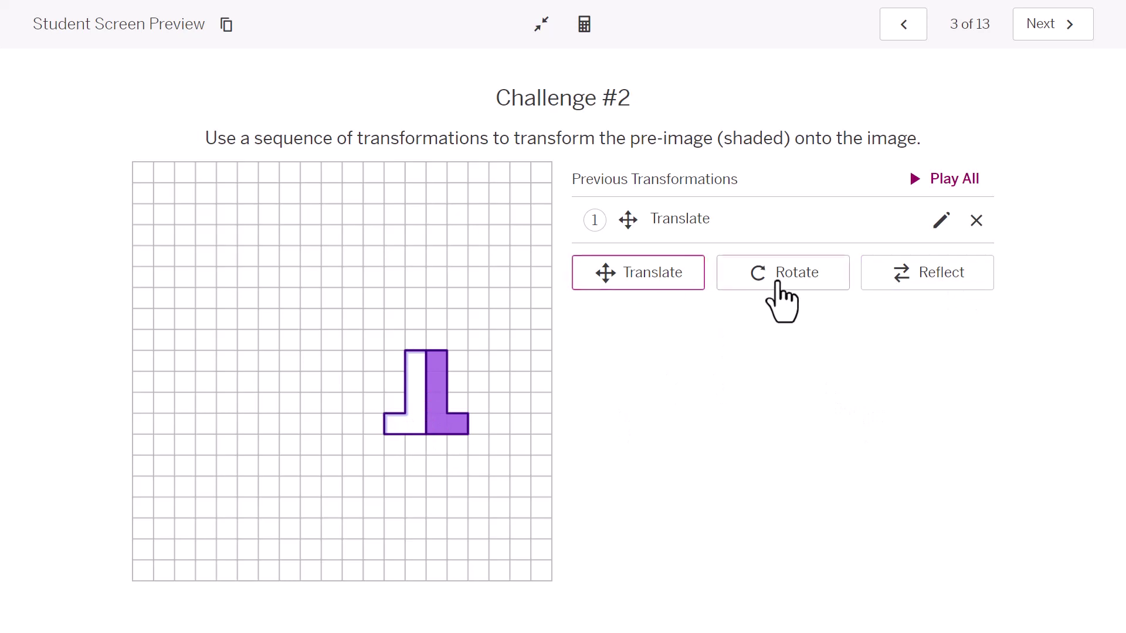
Reflect the L across a vertical line along its edge and replay the whole sequence.
left_click(955, 282)
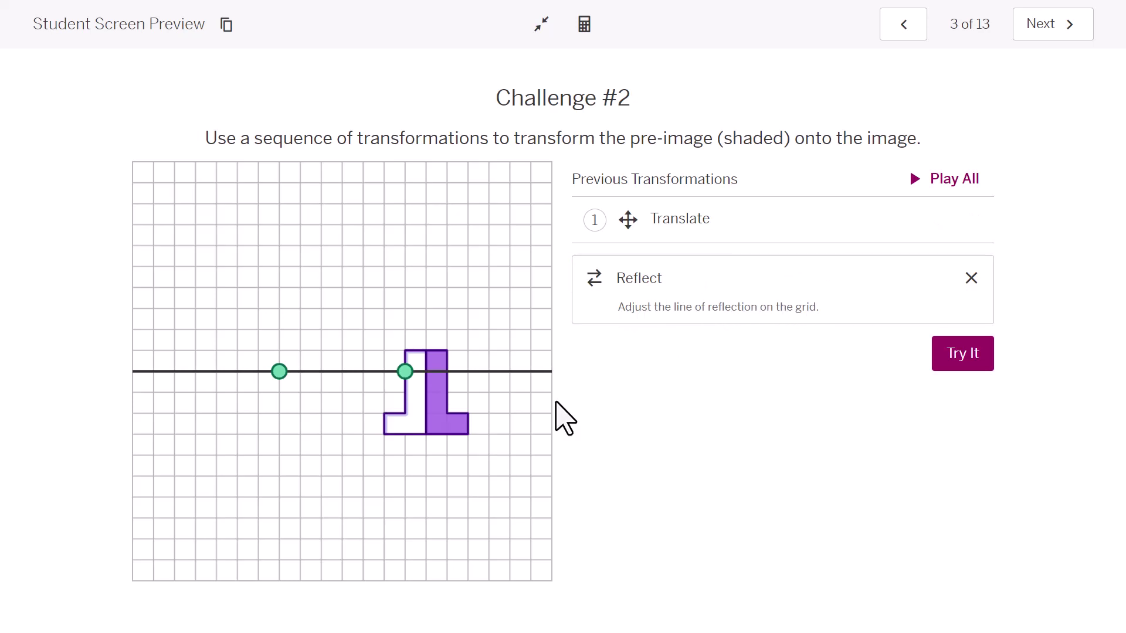
left_click_drag(405, 371, 427, 476)
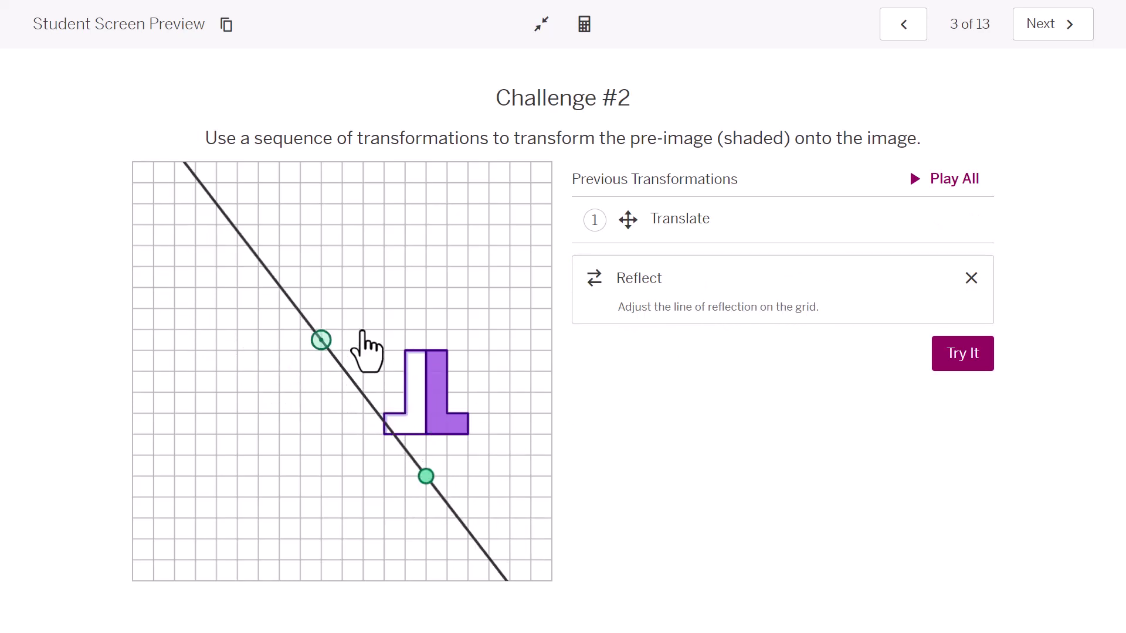
left_click_drag(374, 330, 426, 329)
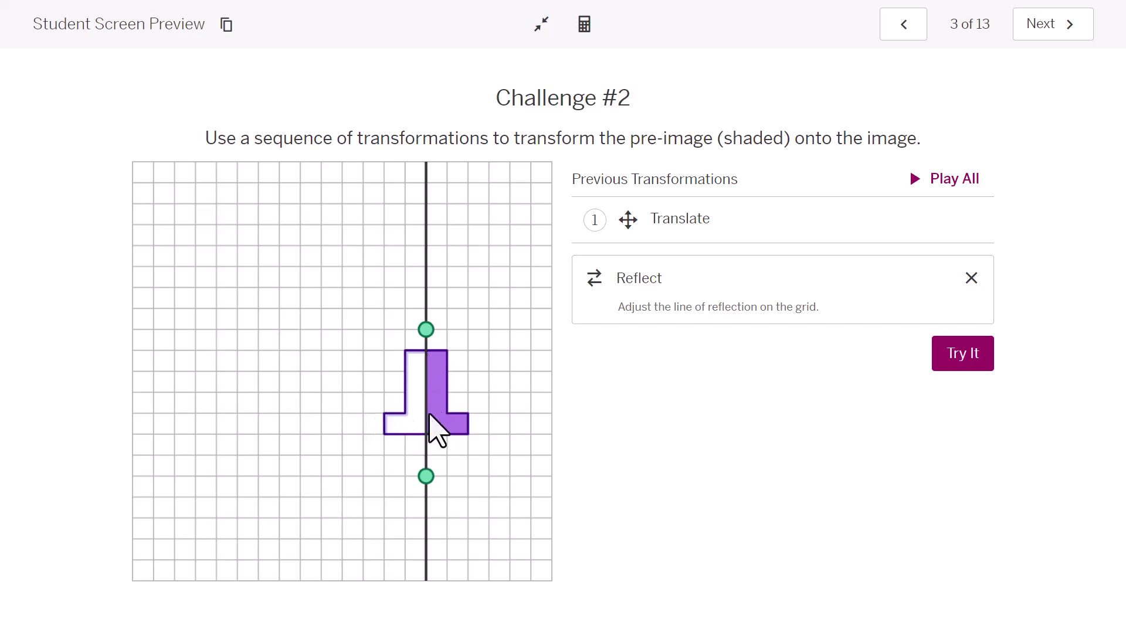
left_click(952, 392)
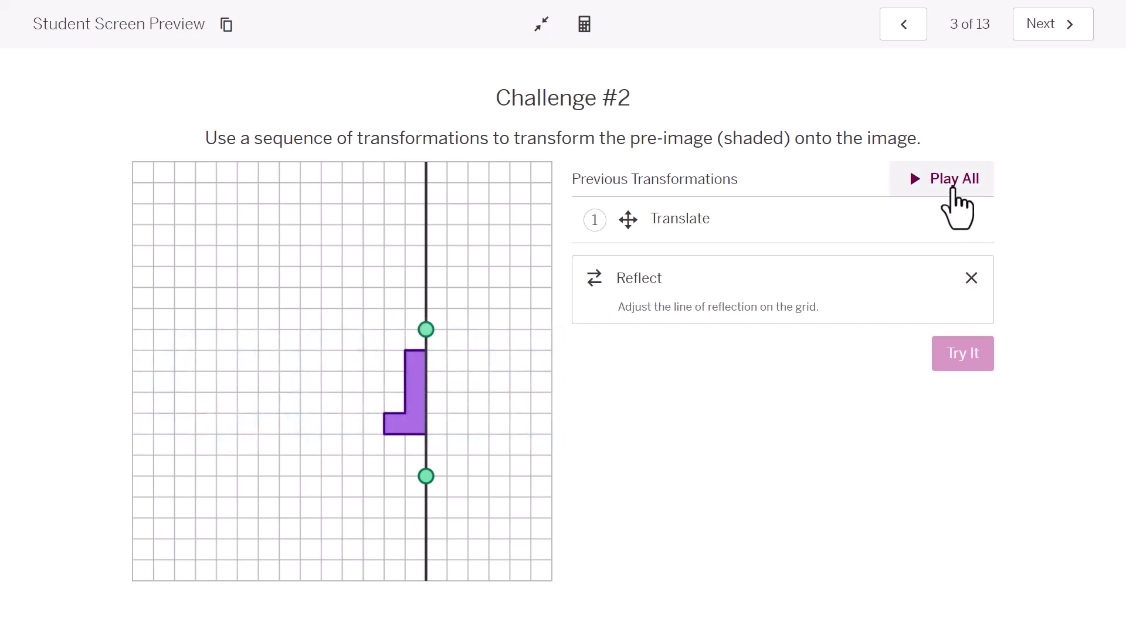
left_click(953, 189)
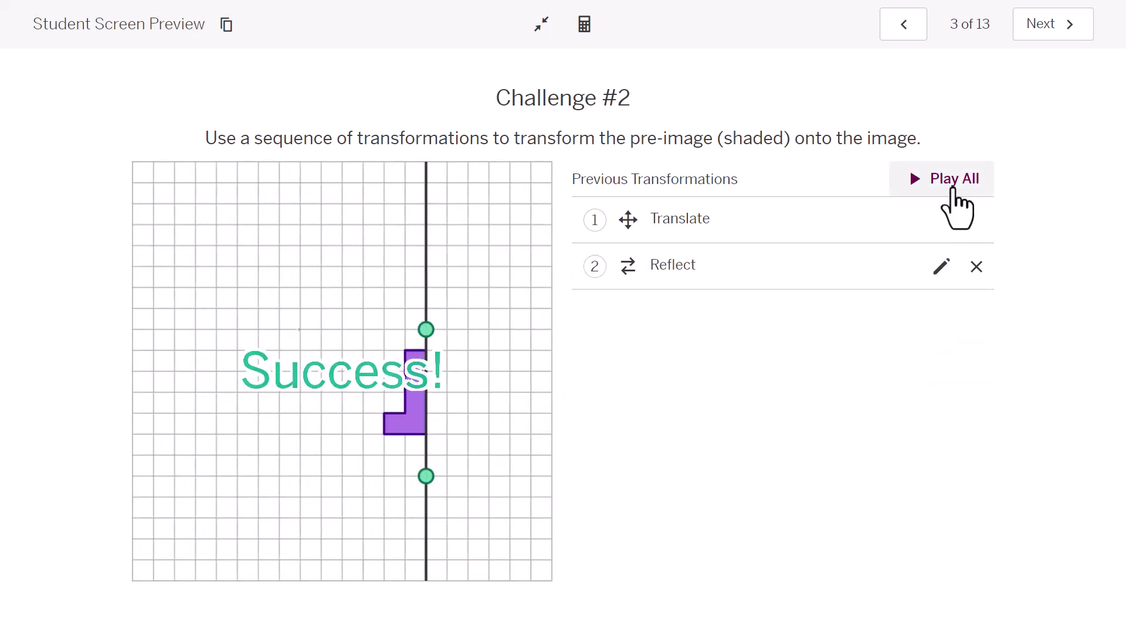
left_click(1059, 52)
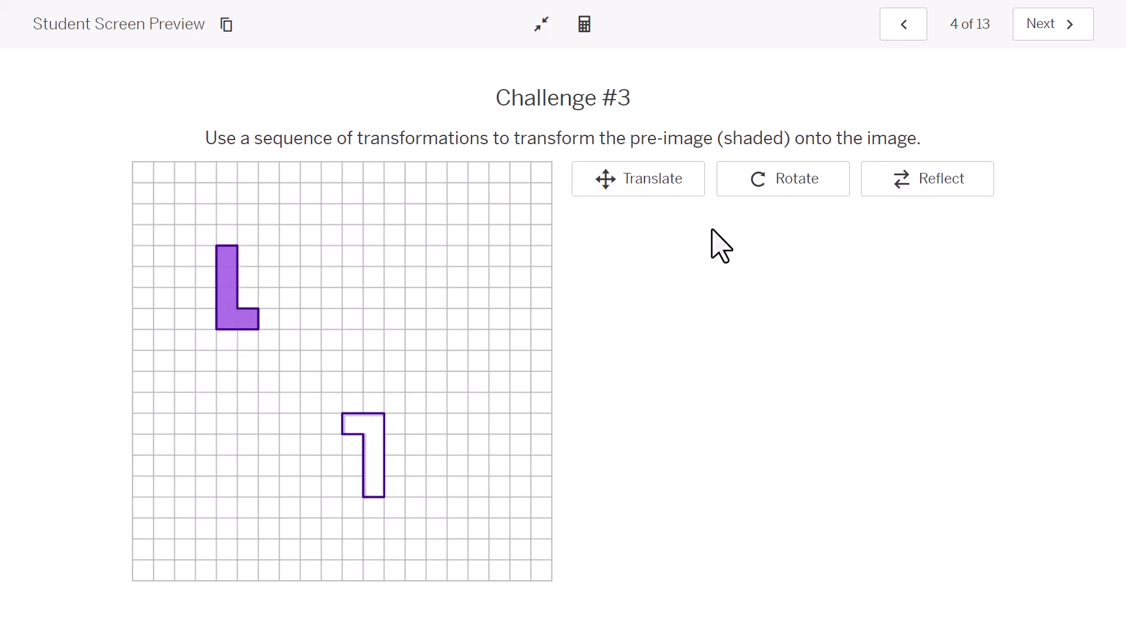
Rotate the shaded L 180° clockwise about a centre placed on the L.
left_click(789, 178)
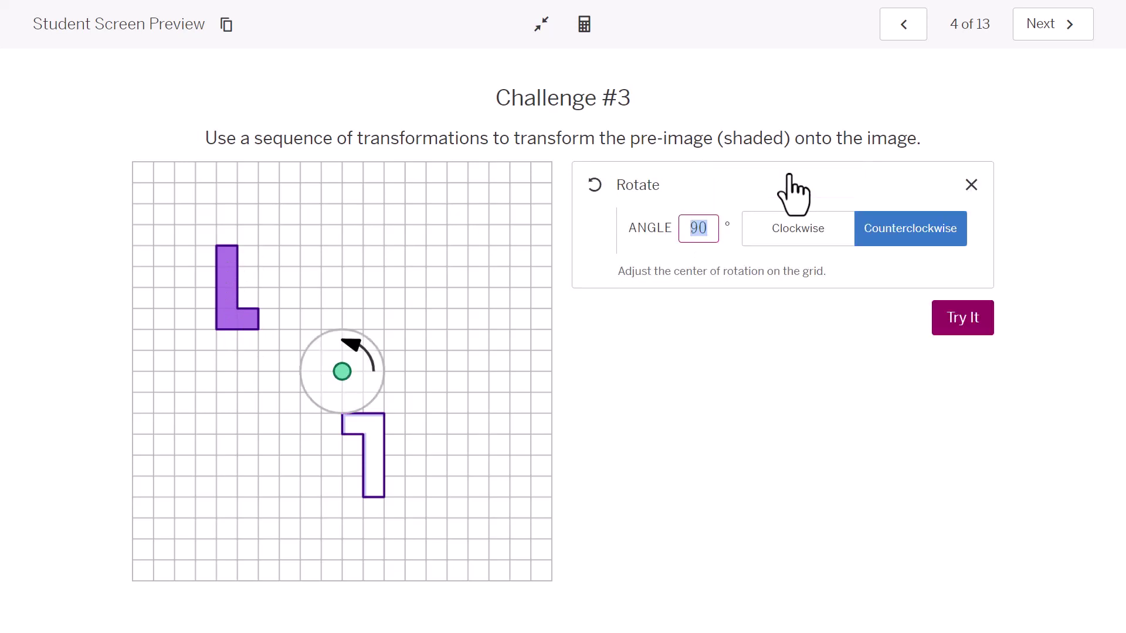
left_click(344, 374)
mouse_move(344, 378)
left_mouse_down()
mouse_move(300, 377)
mouse_move(259, 295)
mouse_move(238, 294)
left_mouse_up()
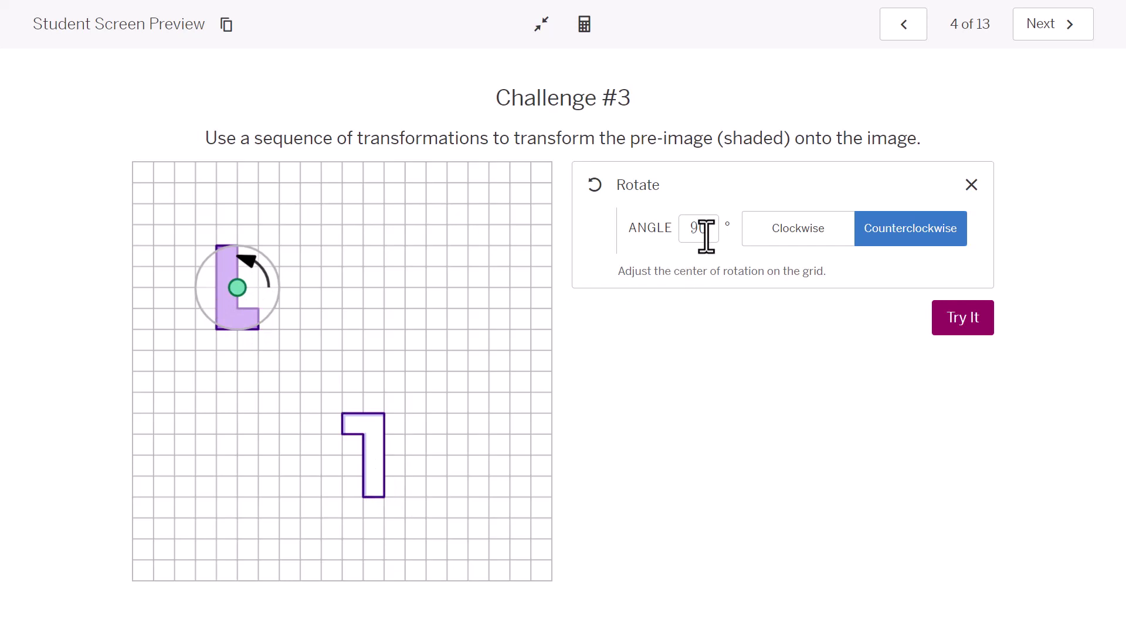
left_click_drag(711, 234, 679, 234)
type("180")
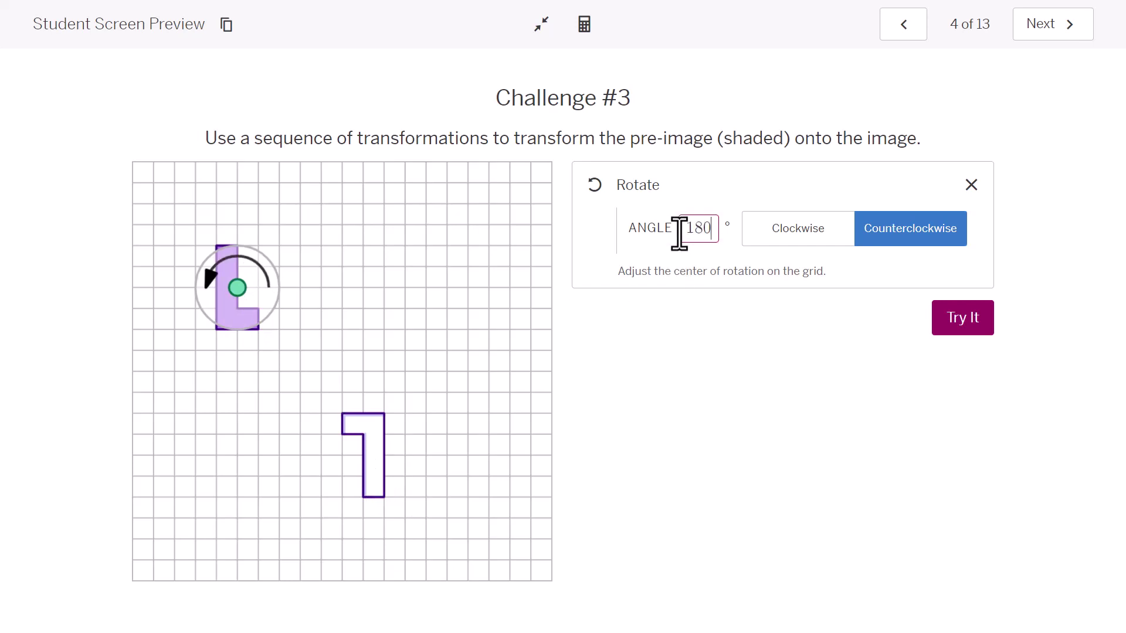
left_click(774, 237)
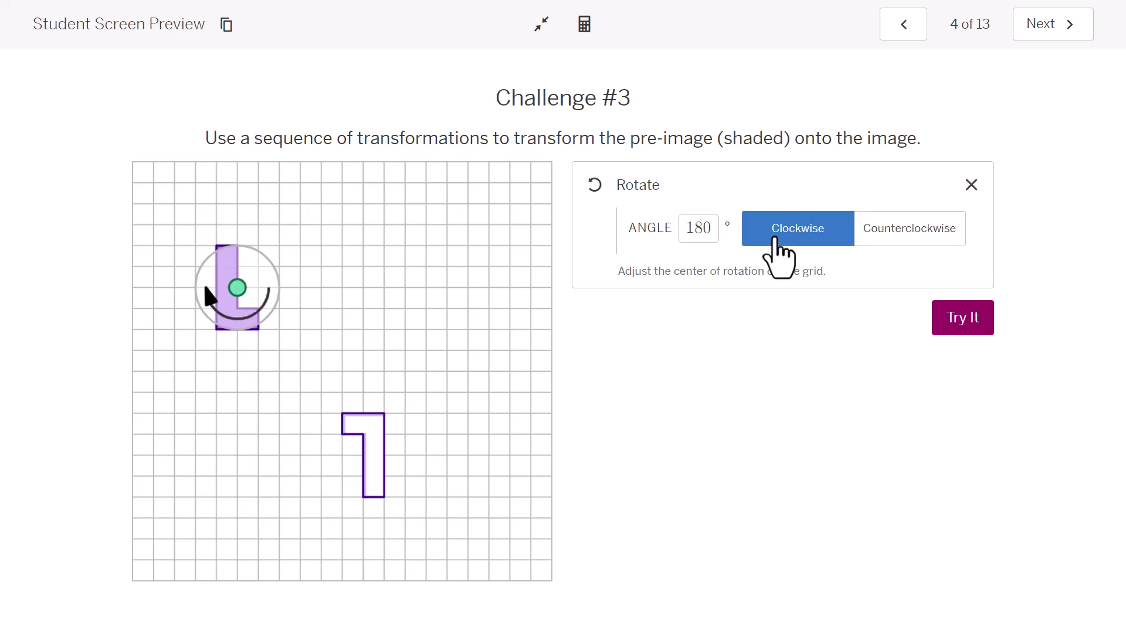
left_click(968, 328)
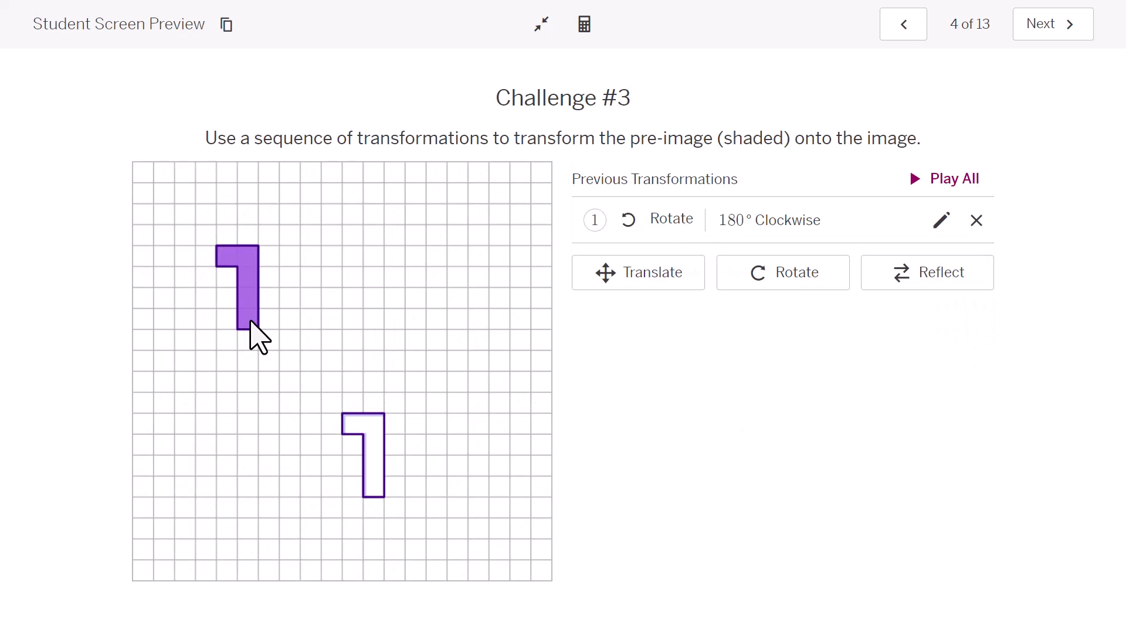
Translate the rotated L diagonally so its top-left corner lands on the image's.
left_click(652, 280)
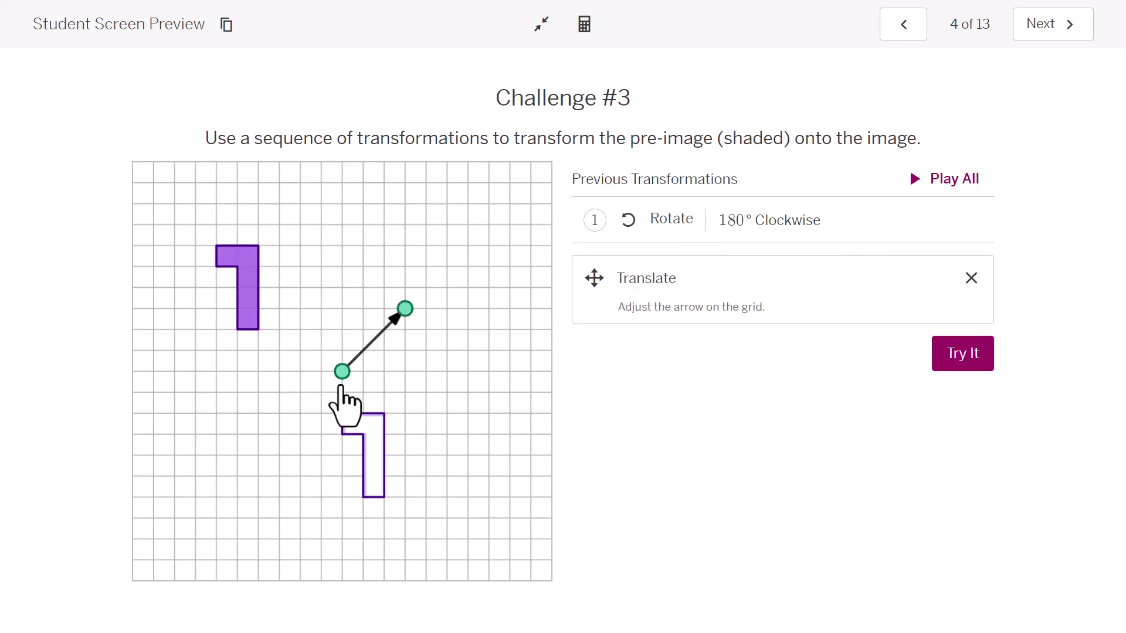
mouse_move(341, 378)
left_mouse_down()
mouse_move(299, 347)
mouse_move(219, 228)
mouse_move(217, 246)
left_mouse_up()
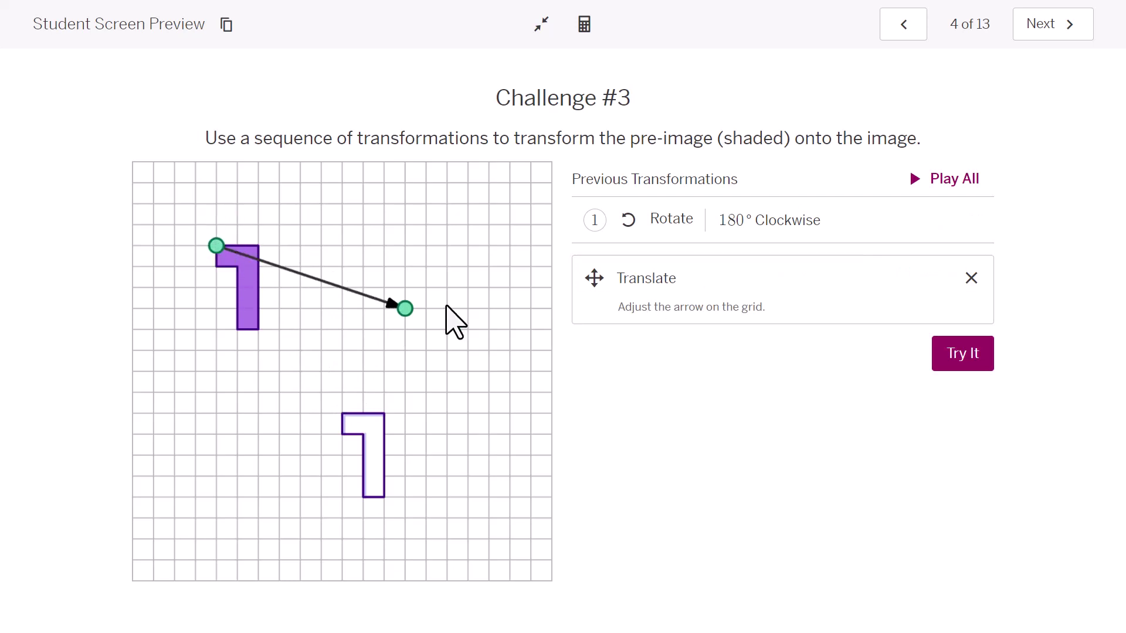
left_click_drag(406, 312, 345, 415)
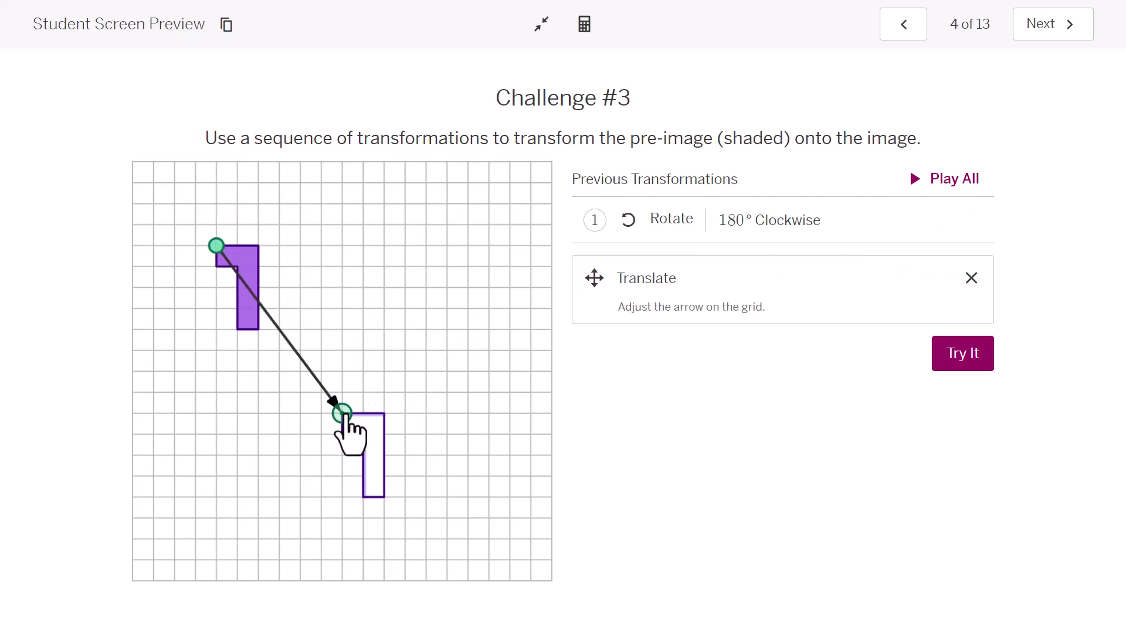
left_click(966, 359)
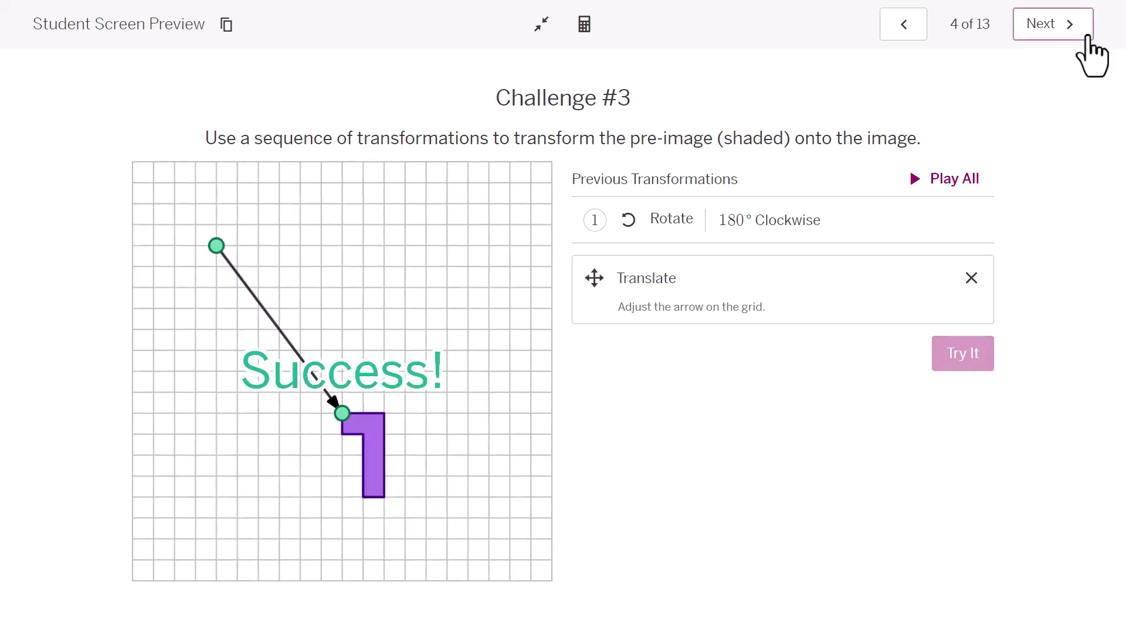
On Another Sequence, answer 'I can ROTATE the PRE-IMAGE around the point shown on the grid.'.
left_click(1063, 34)
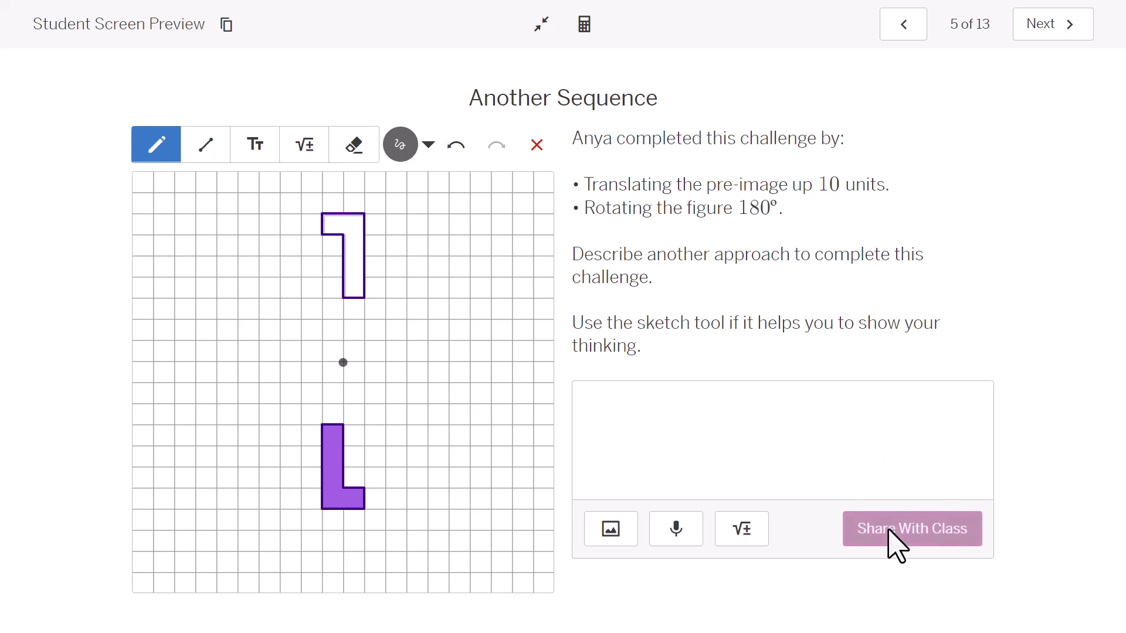
left_click(631, 416)
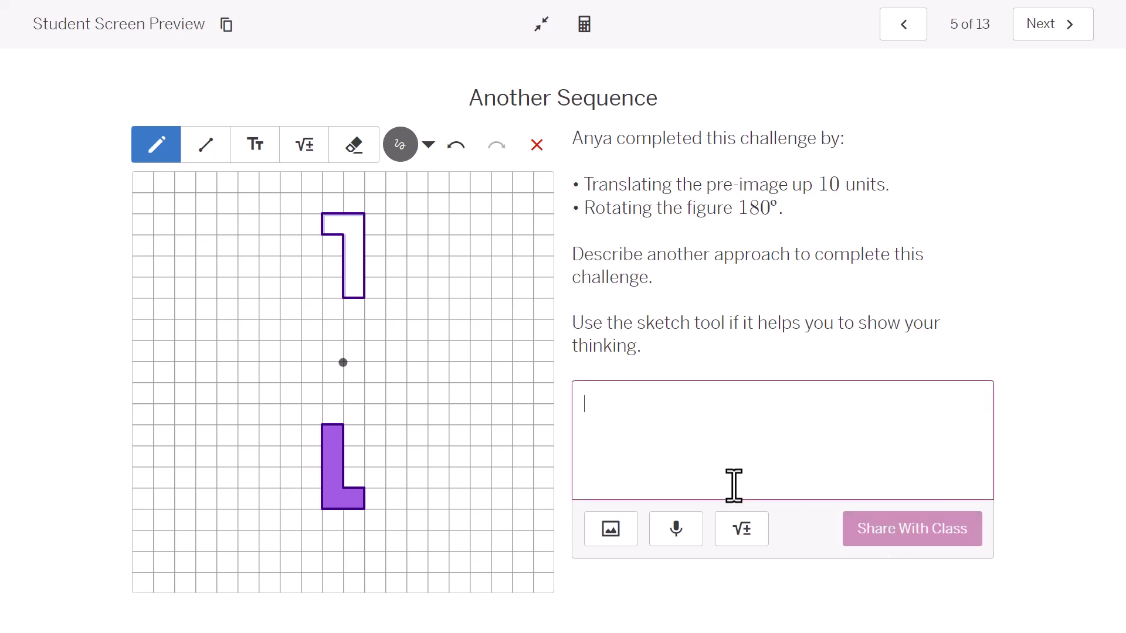
type("I c")
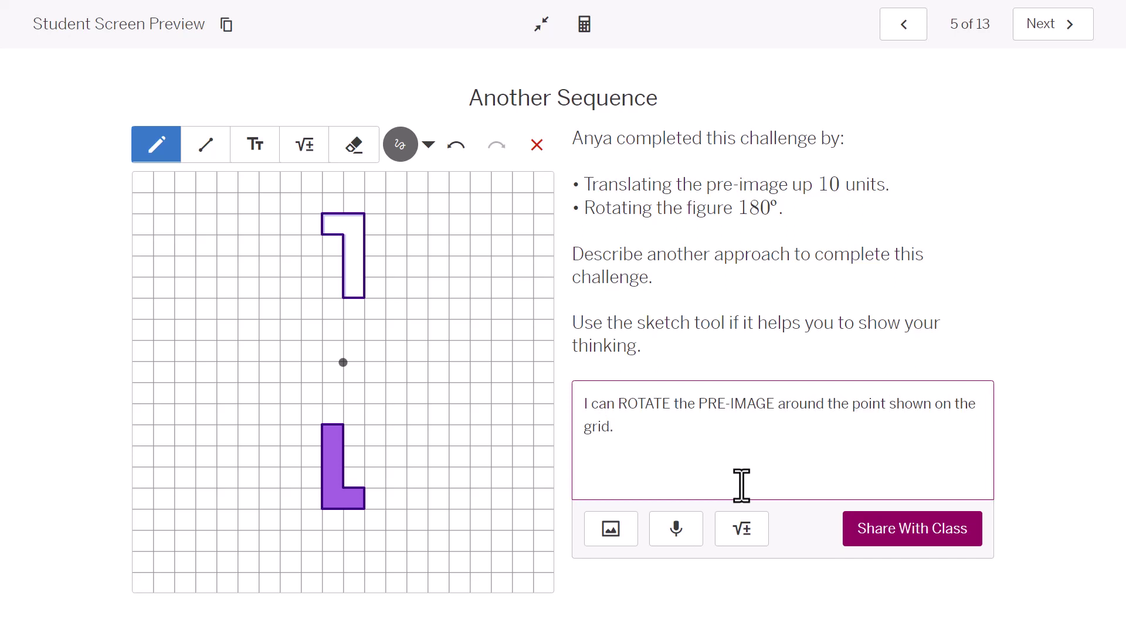
On Try Your Approach, rotate the L 180° counterclockwise about a centre midway between the shapes.
left_click(1076, 25)
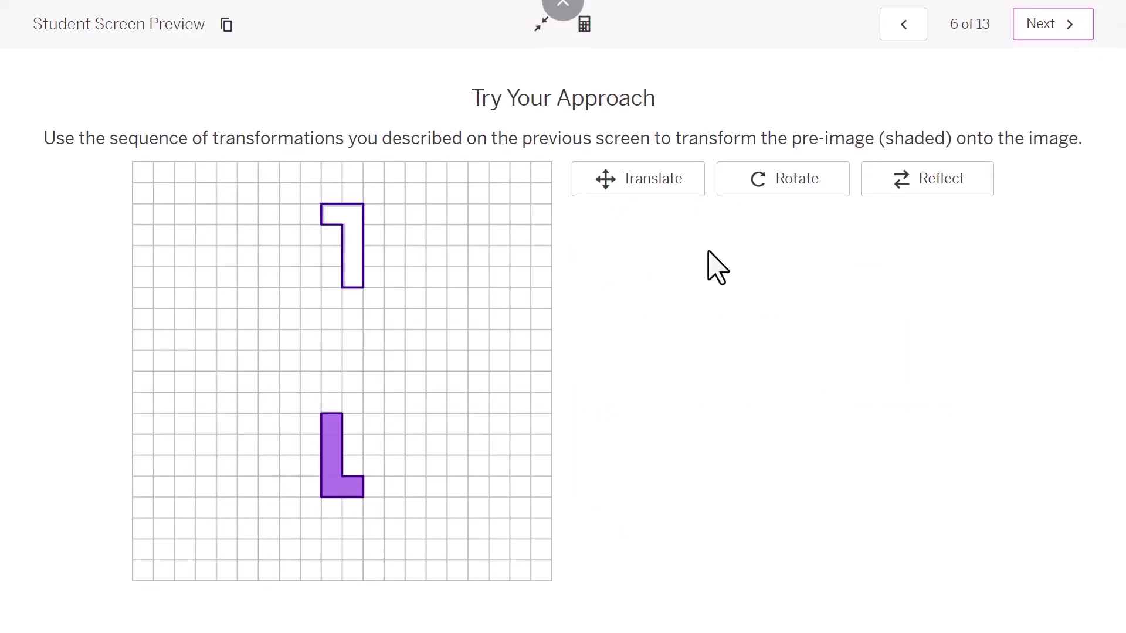
left_click(798, 194)
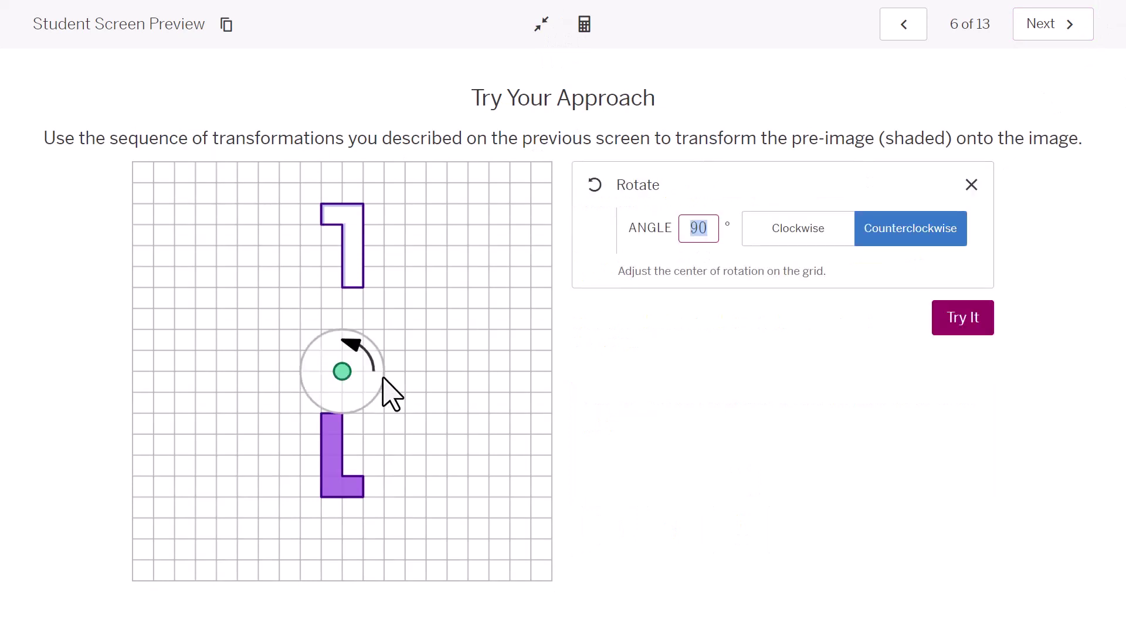
left_click_drag(343, 372, 345, 353)
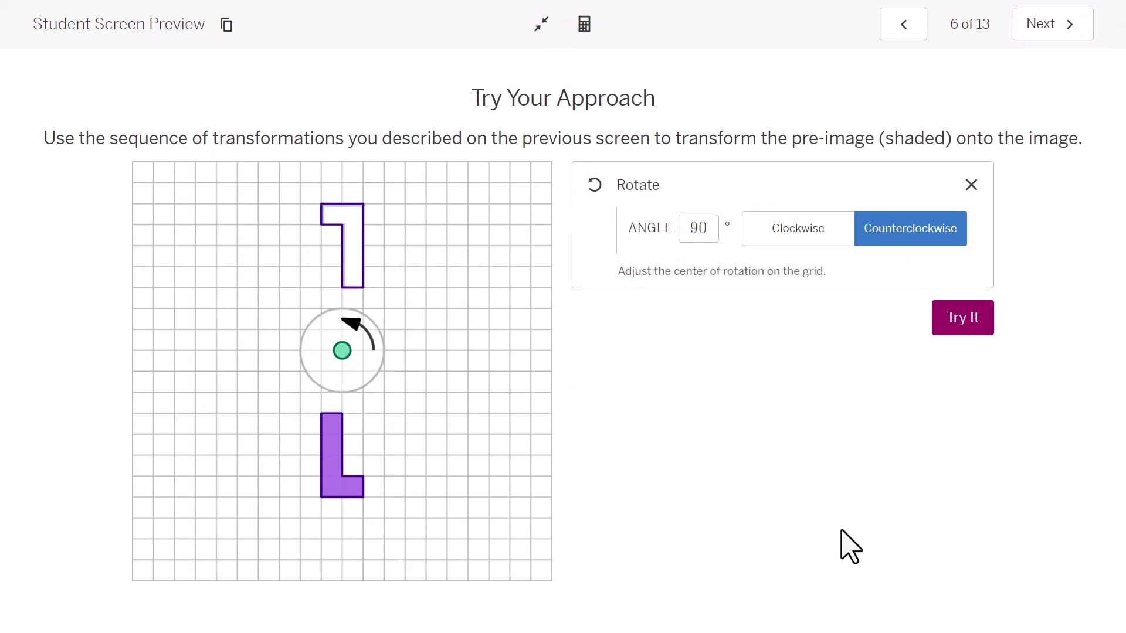
double_click(690, 230)
type("180")
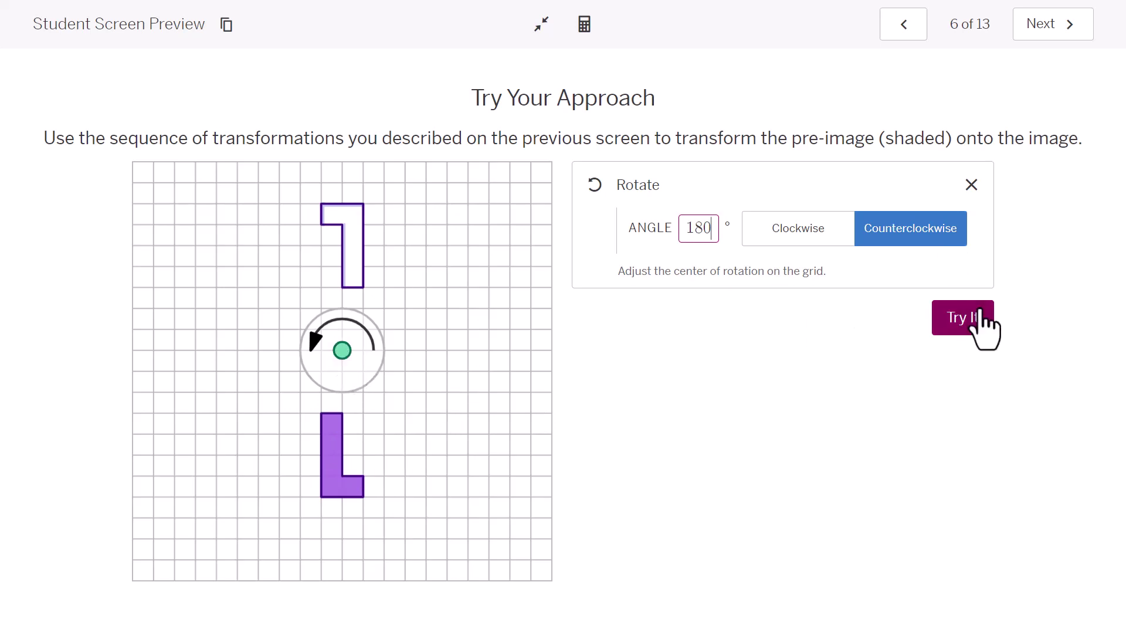
left_click(968, 320)
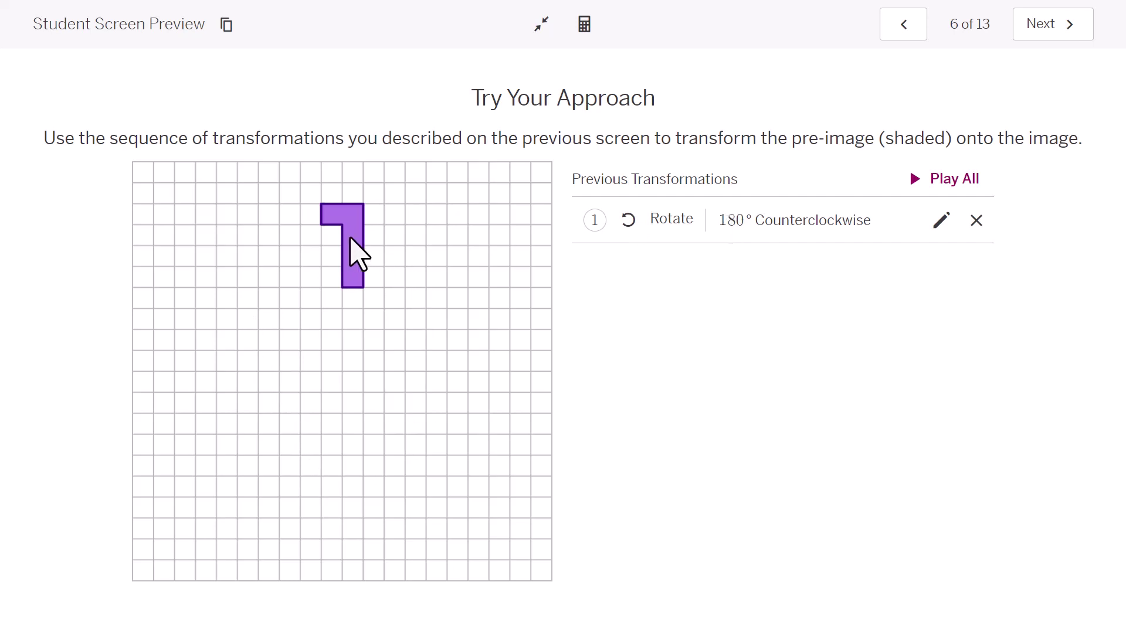
On Challenge #4, reflect the shaded L across a vertical line to its right.
left_click(1039, 29)
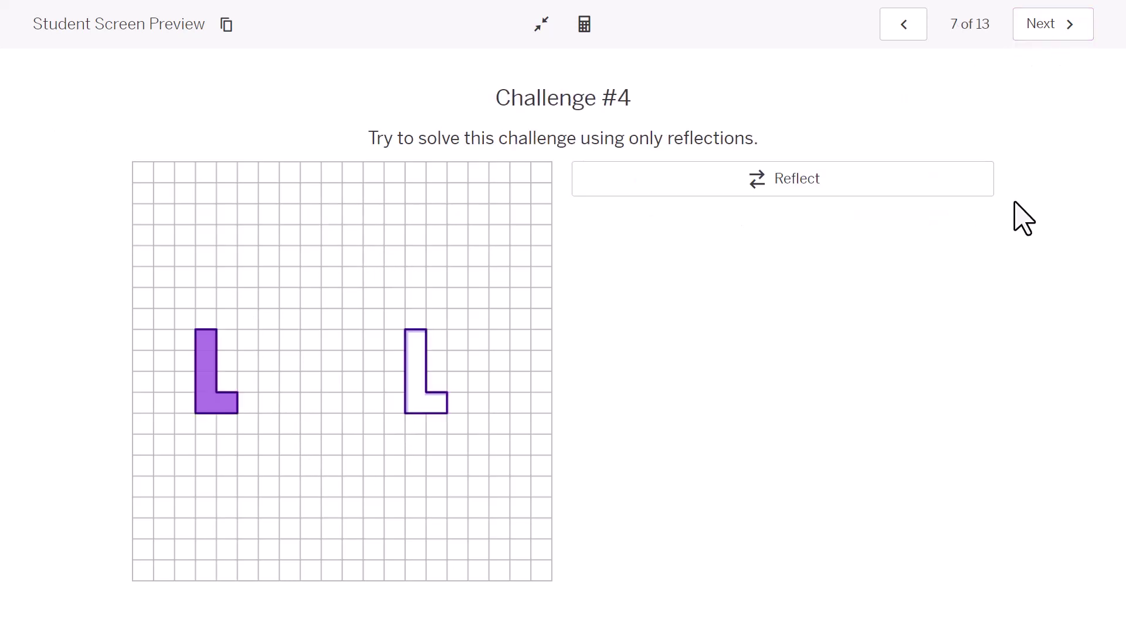
left_click(668, 195)
left_click(778, 179)
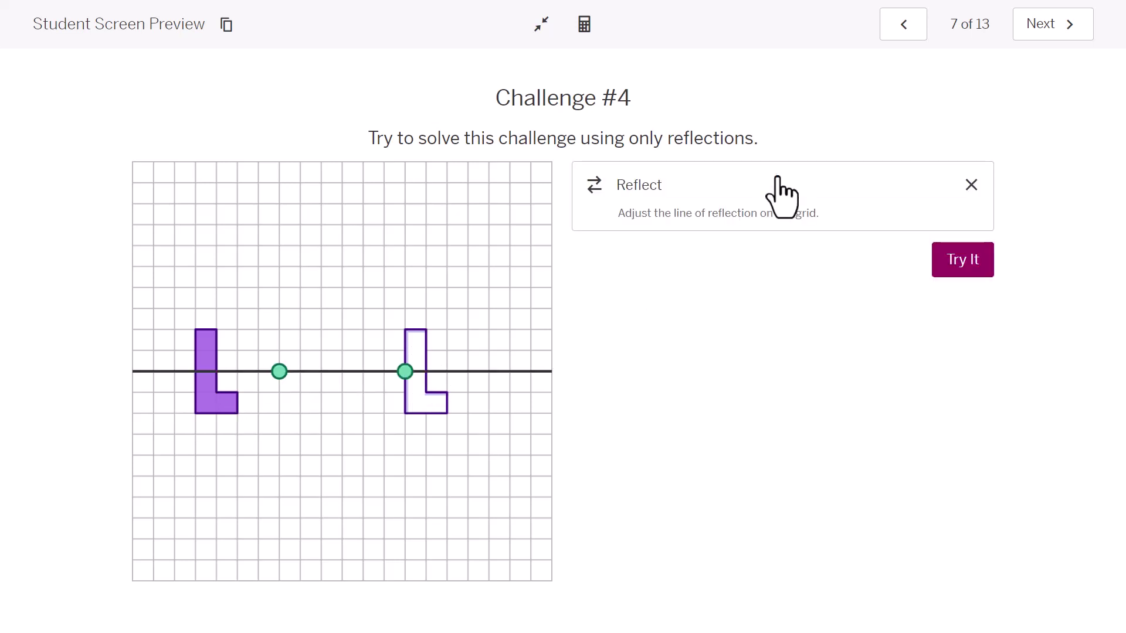
left_click_drag(279, 371, 279, 308)
left_click_drag(405, 371, 289, 445)
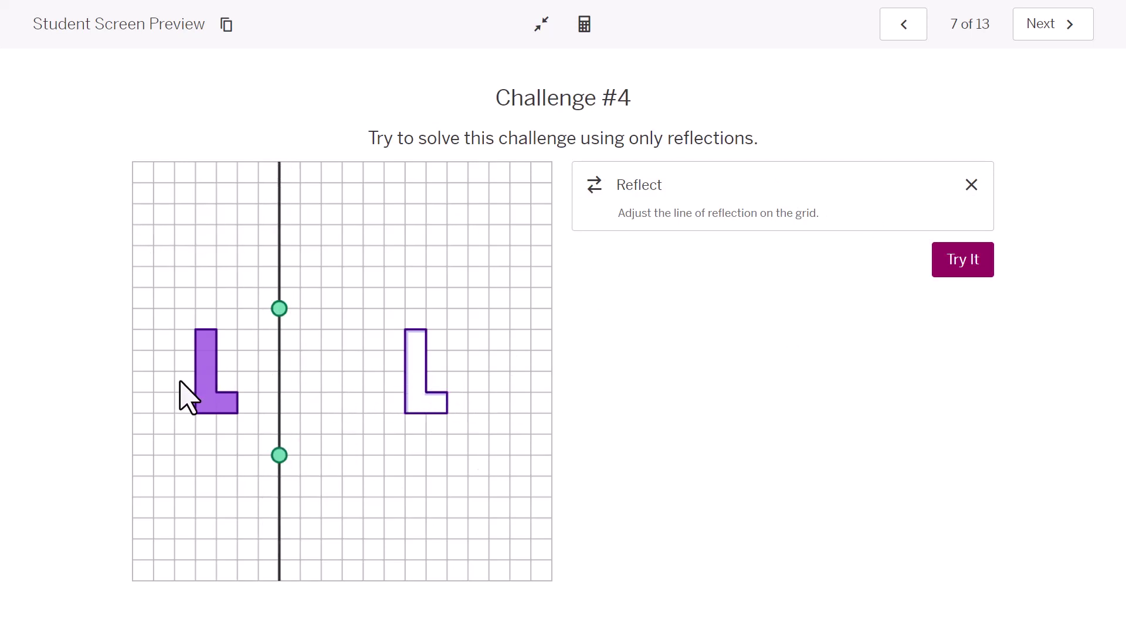
left_click(949, 274)
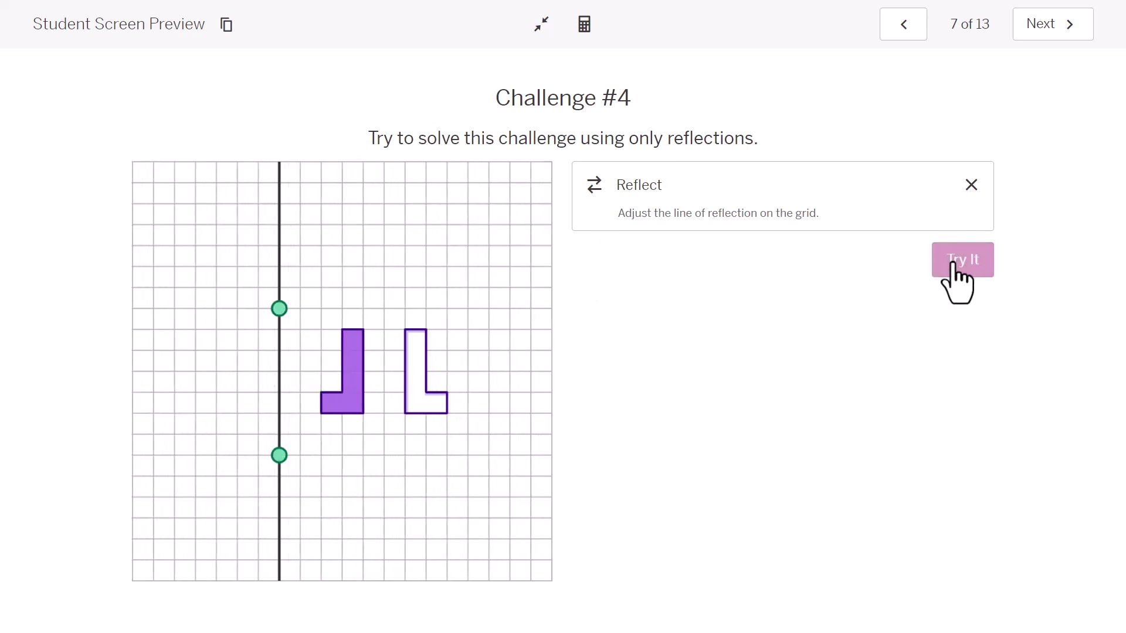
Reflect again across a vertical line between the shapes onto the image, and replay the sequence.
left_click(782, 276)
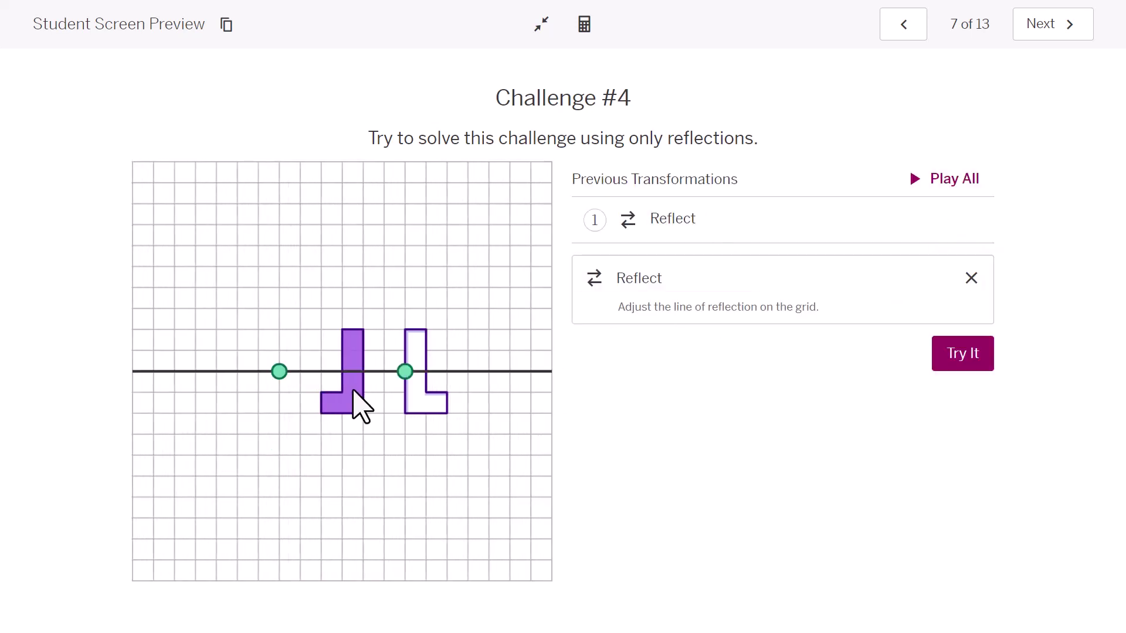
left_click_drag(279, 371, 384, 309)
left_click_drag(405, 372, 384, 413)
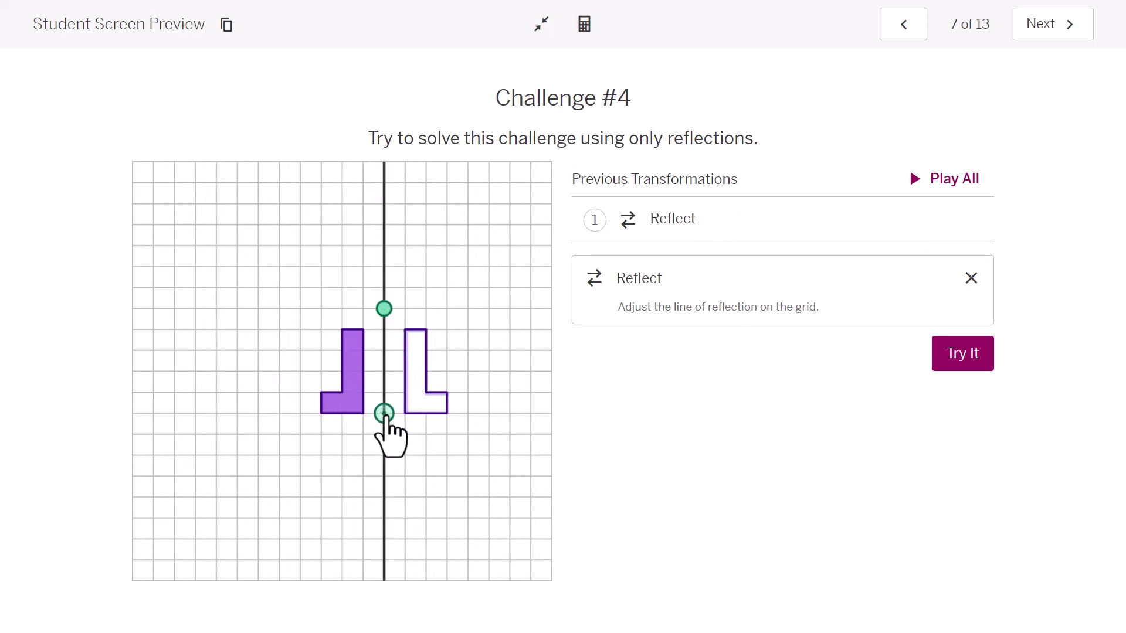
left_click(975, 361)
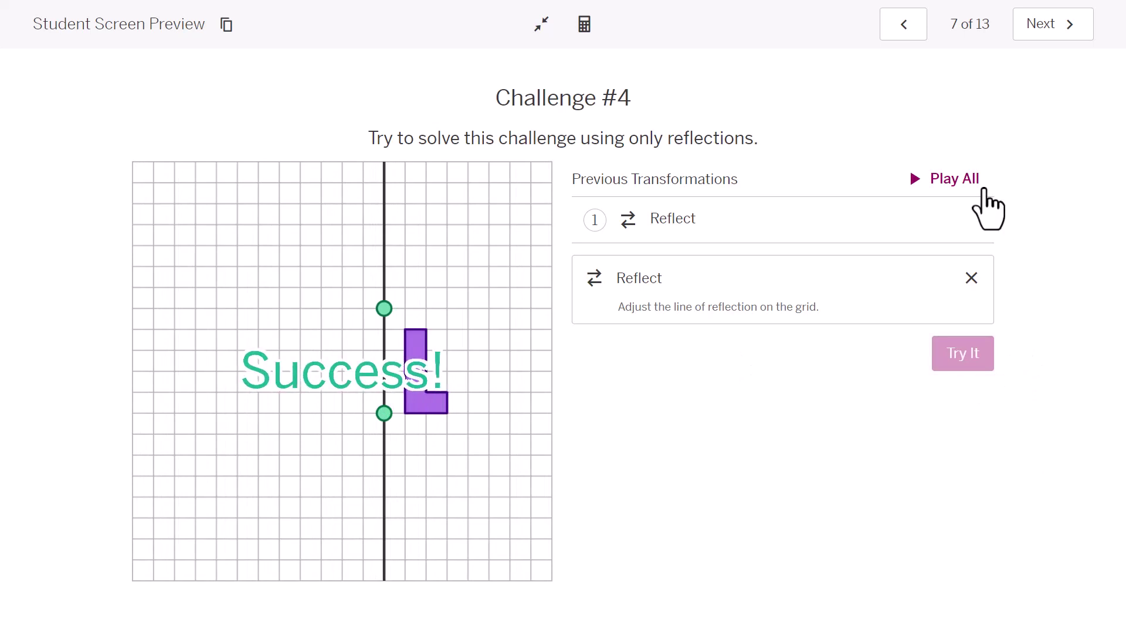
left_click(950, 180)
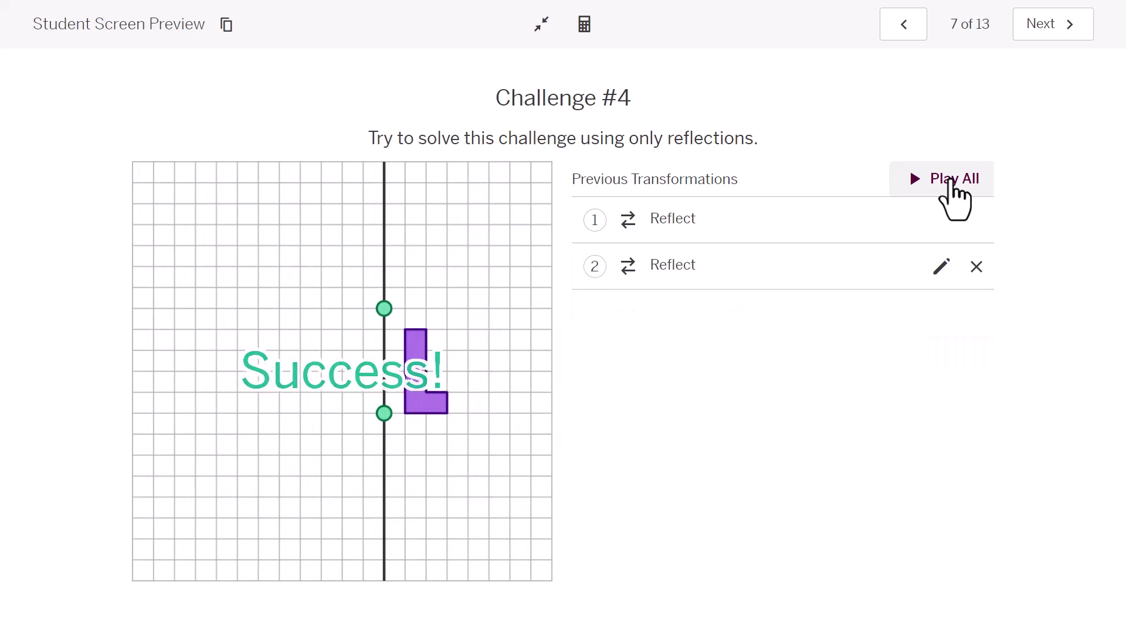
left_click(1042, 48)
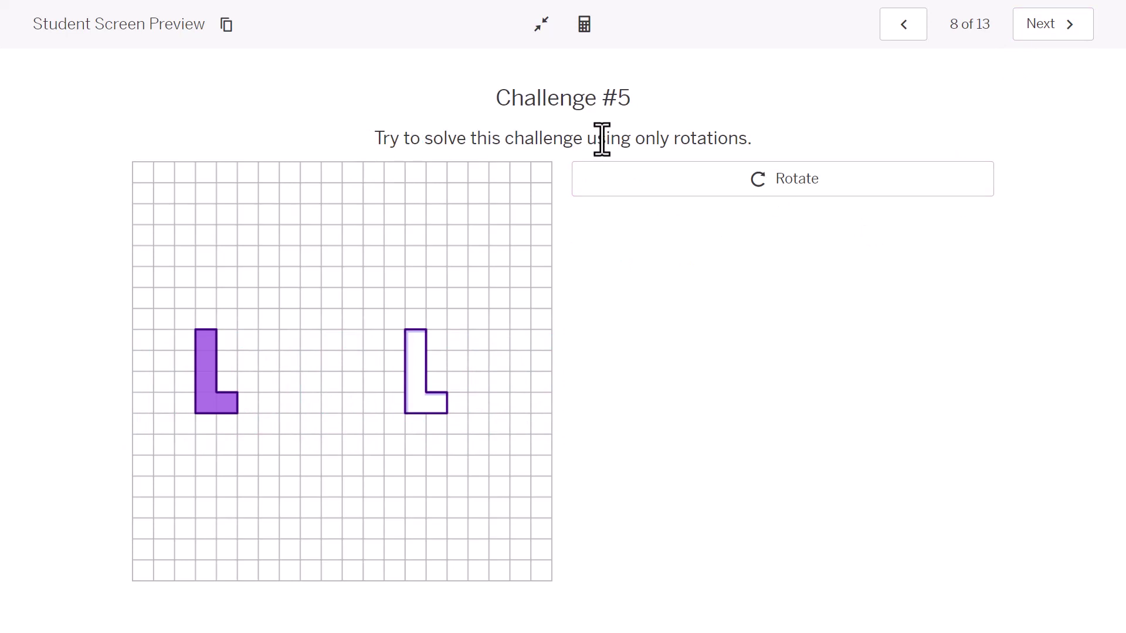
Rotate the L 180° counterclockwise about a centre placed beside it.
left_click(803, 192)
left_click_drag(329, 375, 267, 374)
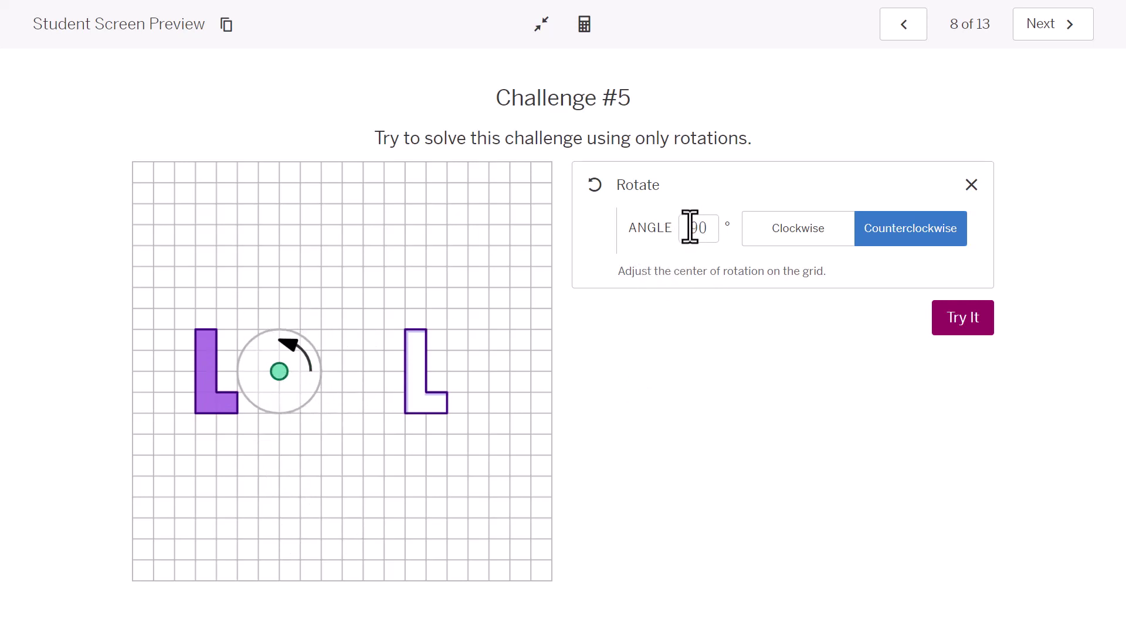
left_click_drag(689, 229, 717, 229)
type("180")
left_click(827, 243)
left_click(892, 240)
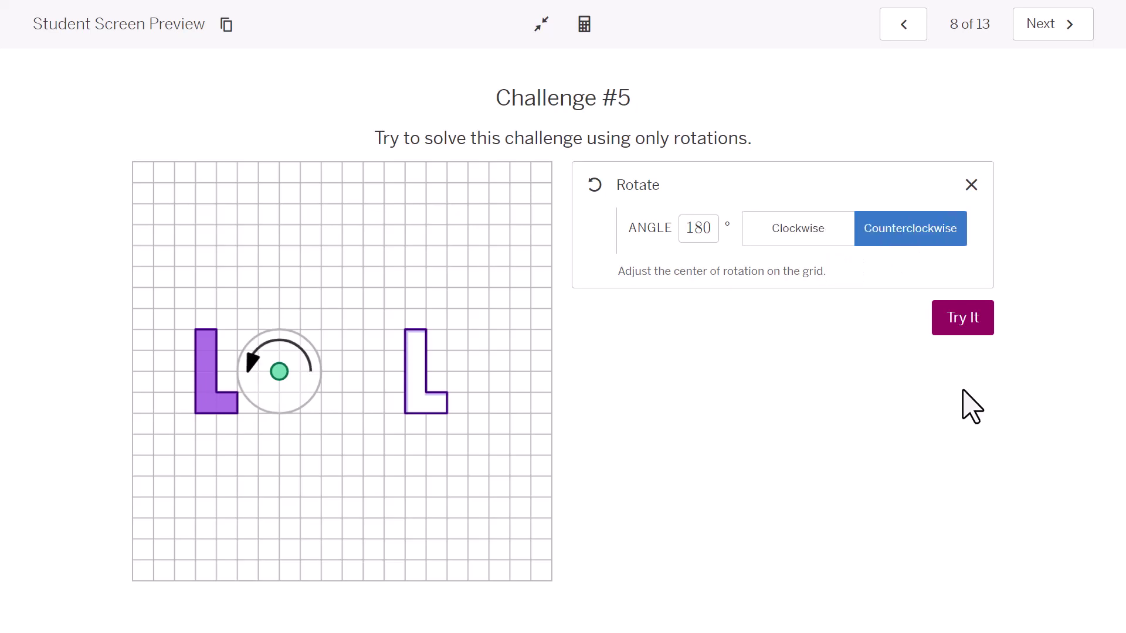
left_click(962, 323)
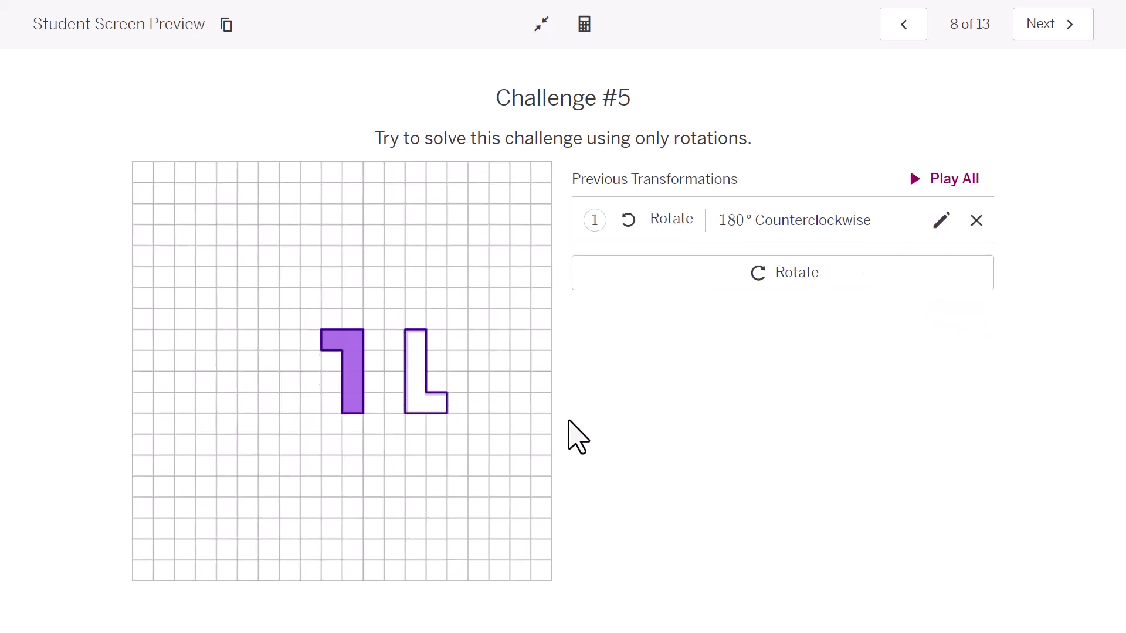
Add a second 180° rotation about a centre one square right, then replay all transformations.
left_click(772, 291)
left_click_drag(342, 371, 384, 371)
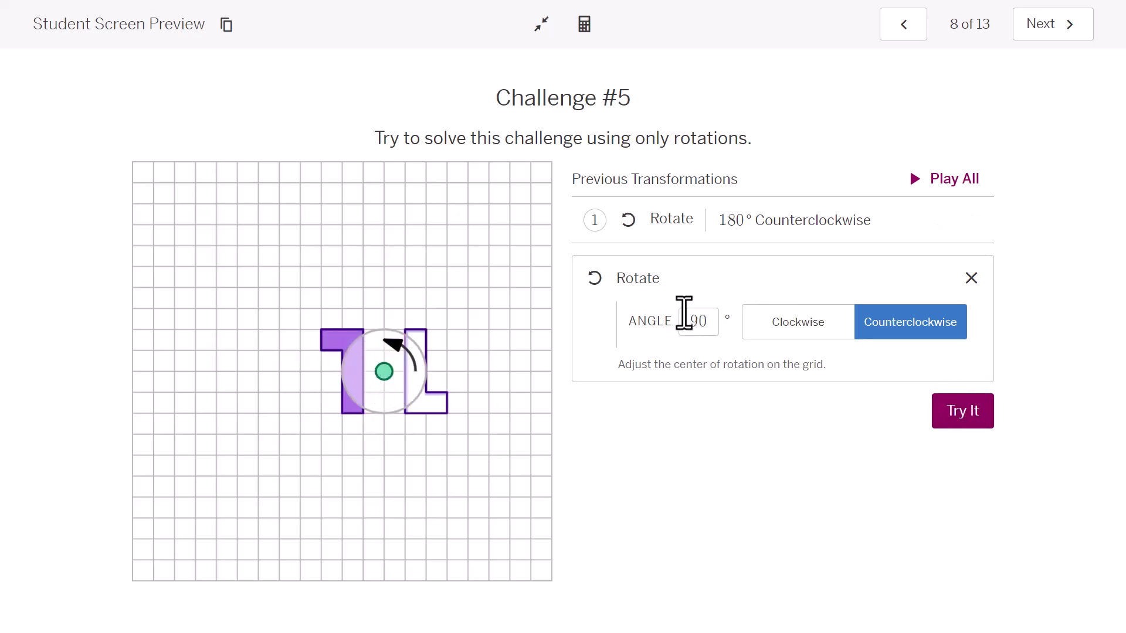
double_click(706, 321)
type("180")
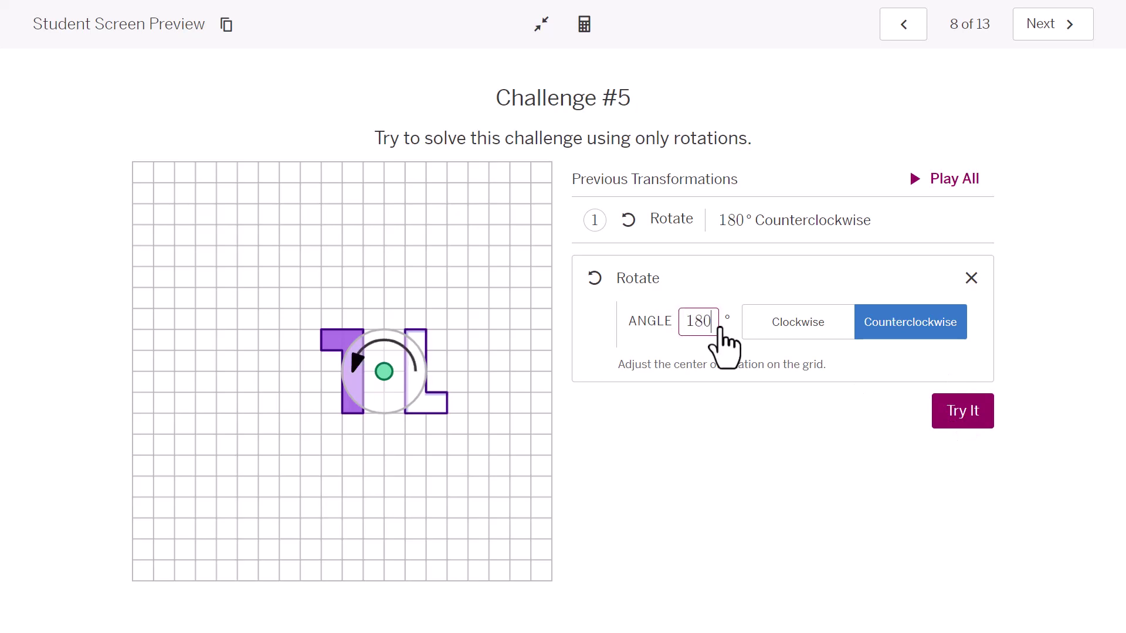
left_click(963, 417)
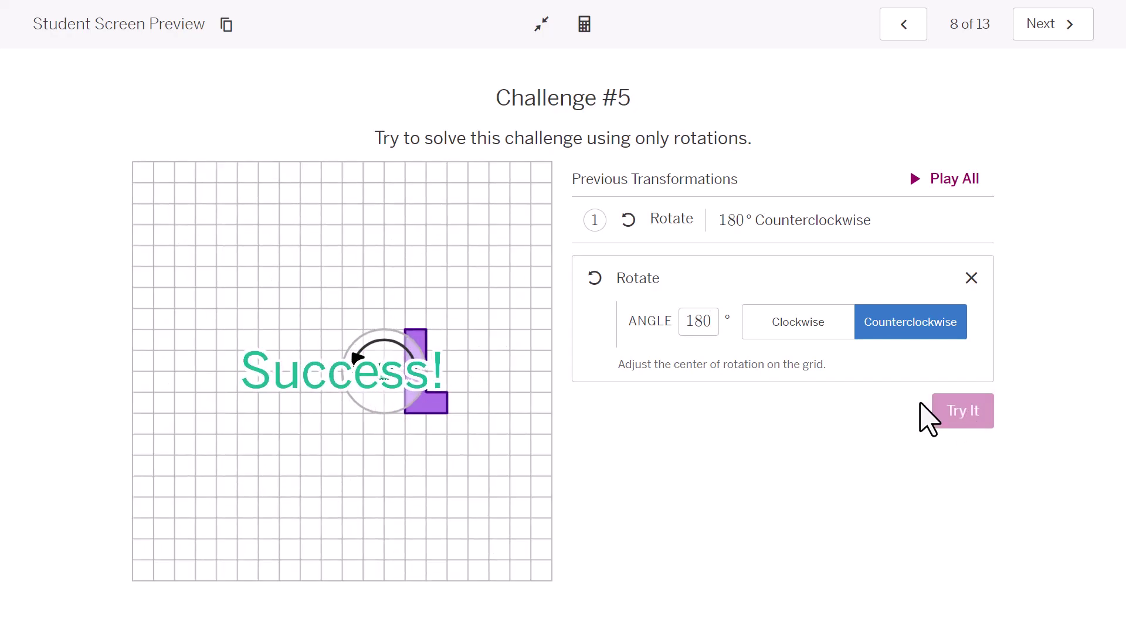
left_click(971, 179)
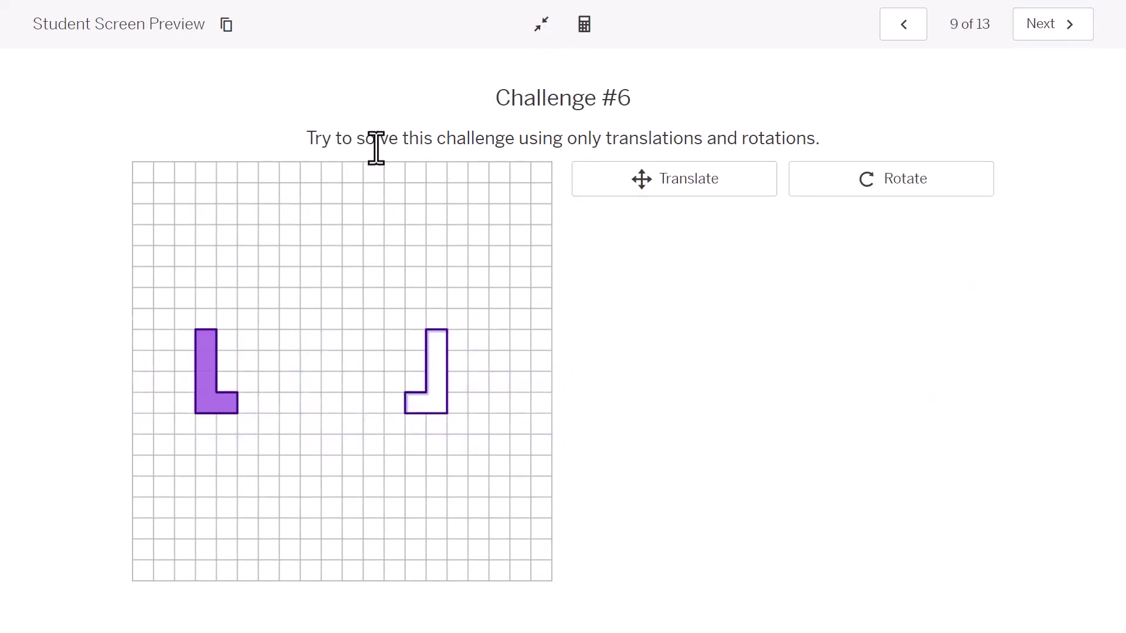
Translate the L to the right along a horizontal translation arrow.
left_click(688, 183)
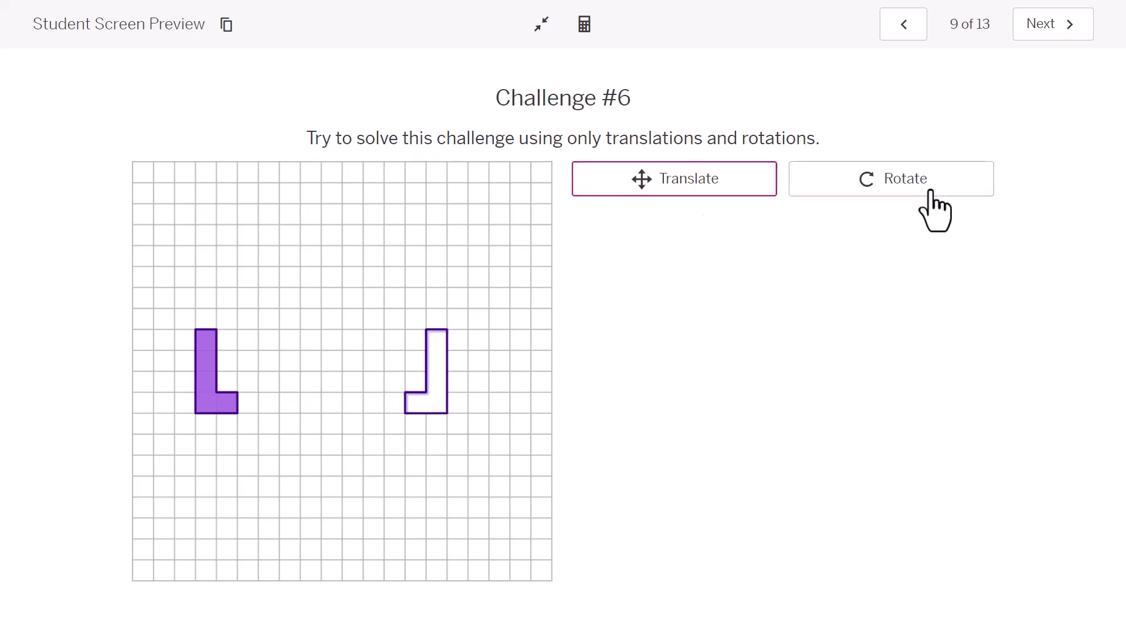
left_click(931, 192)
left_click(715, 187)
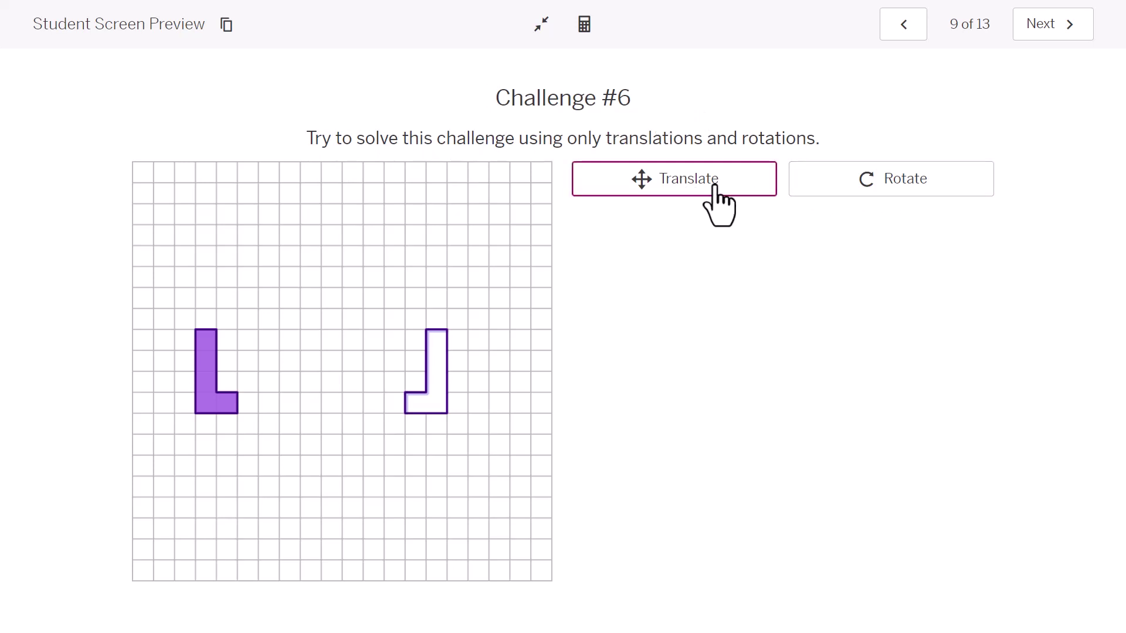
left_click(715, 187)
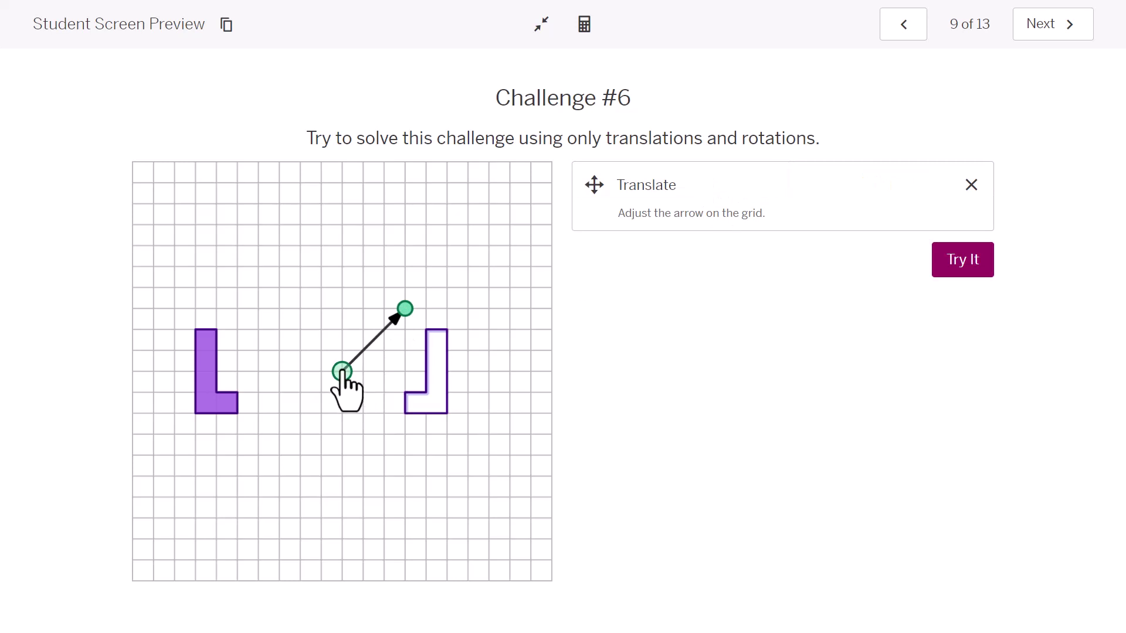
left_click_drag(343, 372, 203, 371)
left_click_drag(405, 310, 363, 373)
left_click(952, 264)
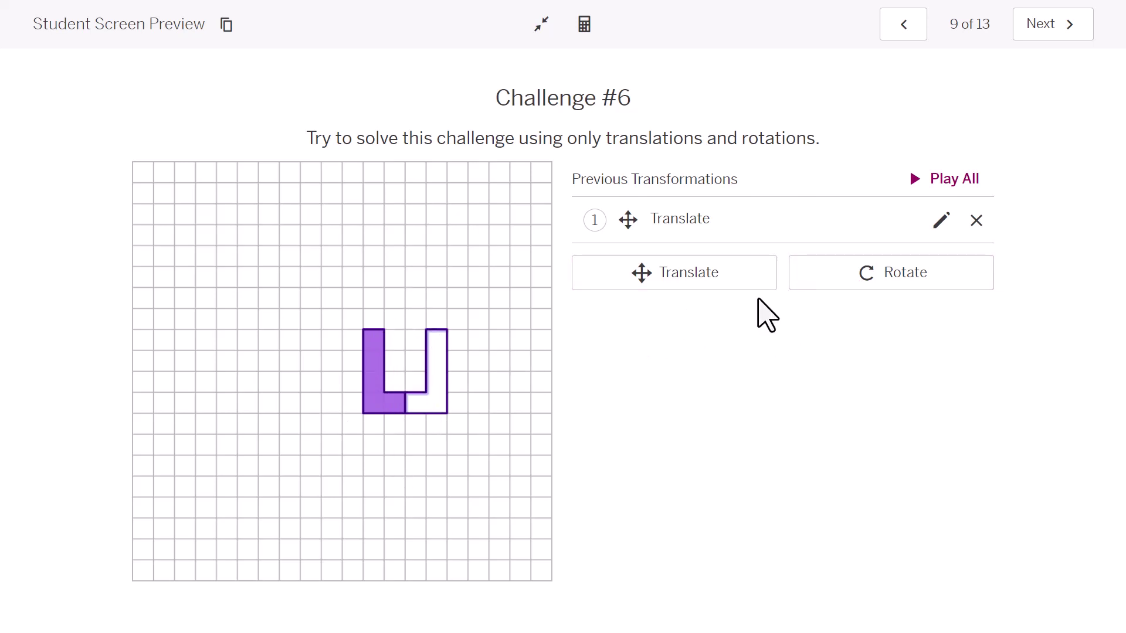
Rotate the L 180° counterclockwise, then advance to the 'Are you ready for more?' screen.
left_click(892, 278)
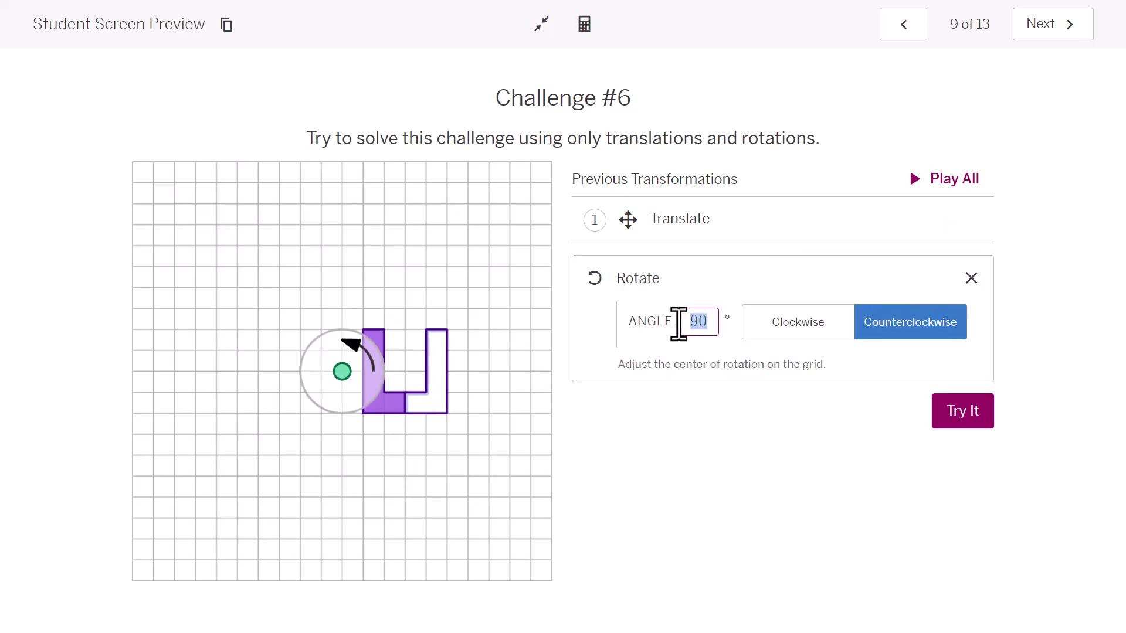
type("180")
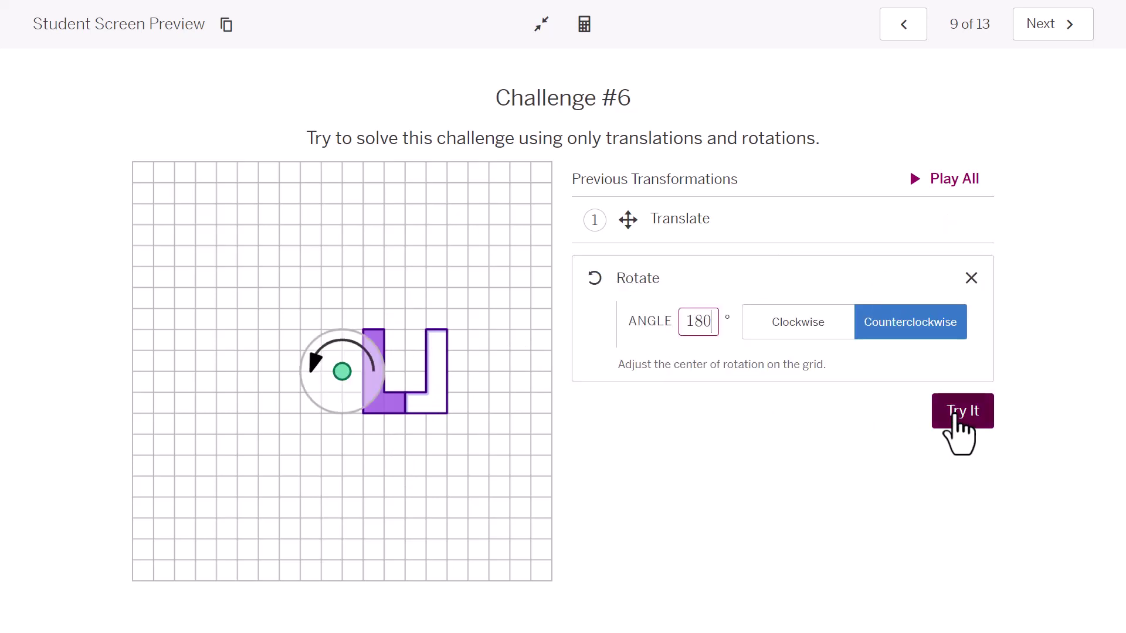
left_click(976, 429)
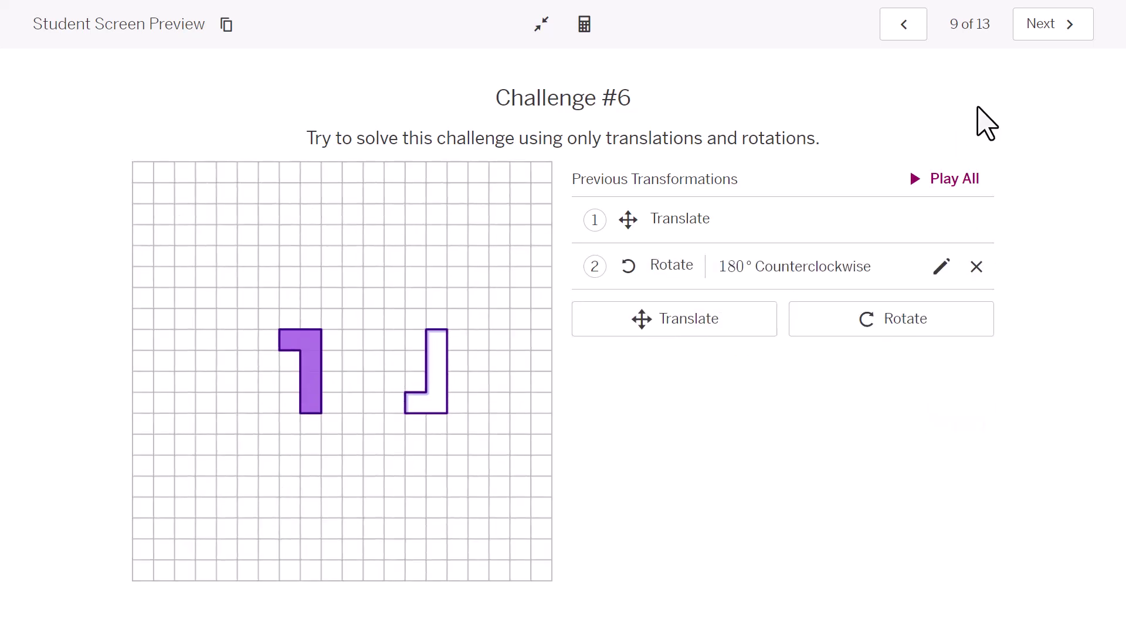
left_click(1032, 26)
Go to the Lesson Synthesis screen and choose the rotation question.
left_click(528, 157)
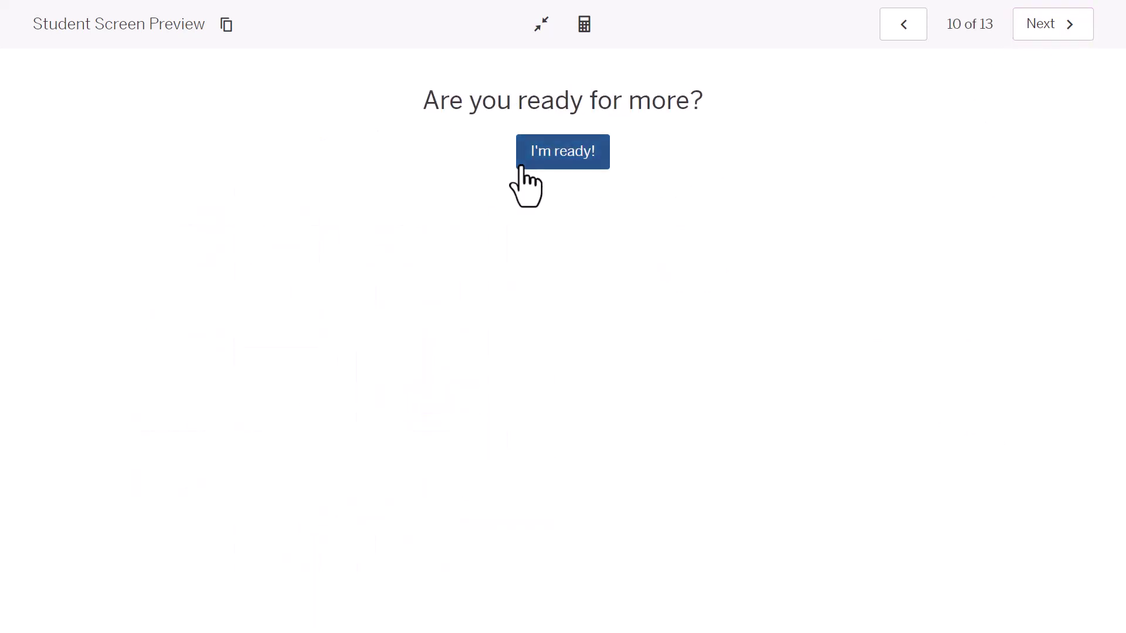
left_click(1044, 26)
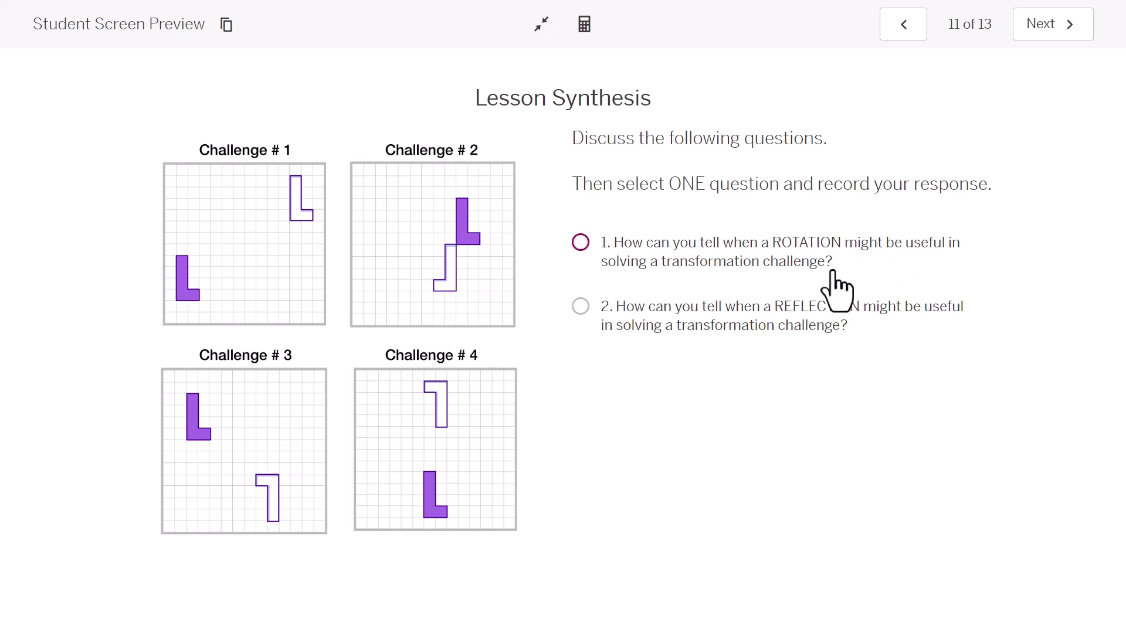
left_click(581, 243)
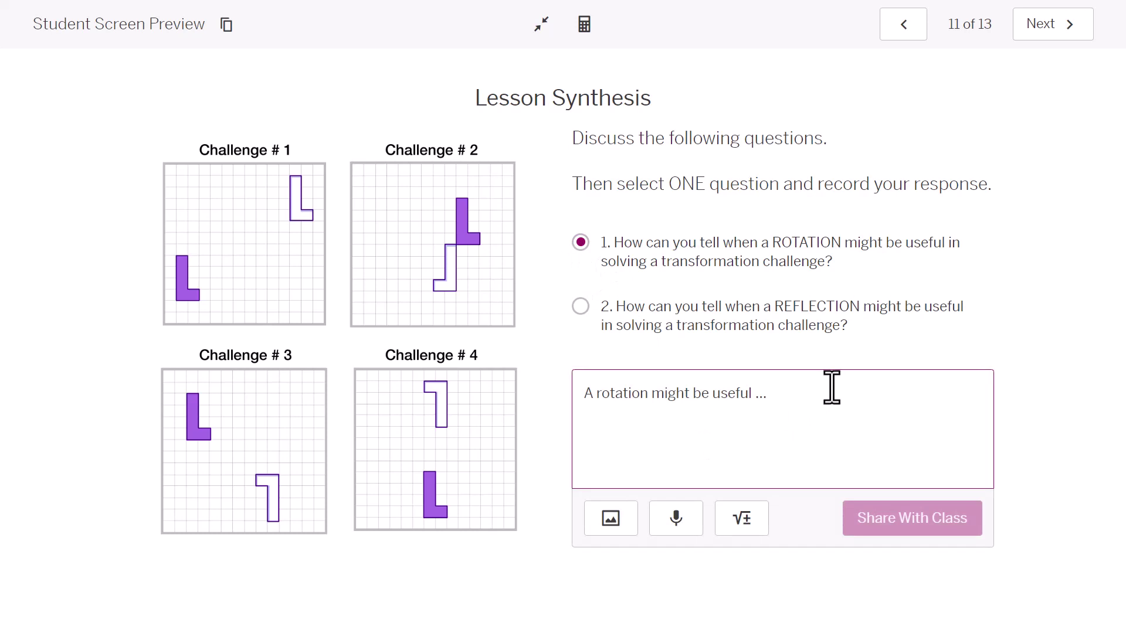
Write the upside-down versus flipped response, adding 'turned' before 'upside', and continue.
type("whe")
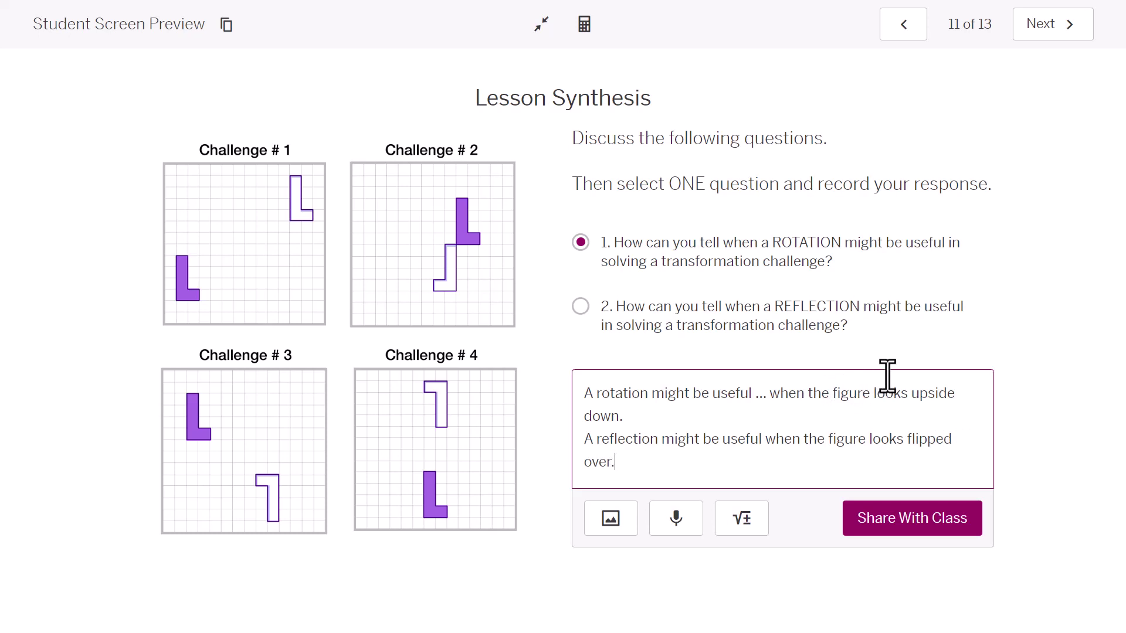
left_click(911, 394)
type("turned")
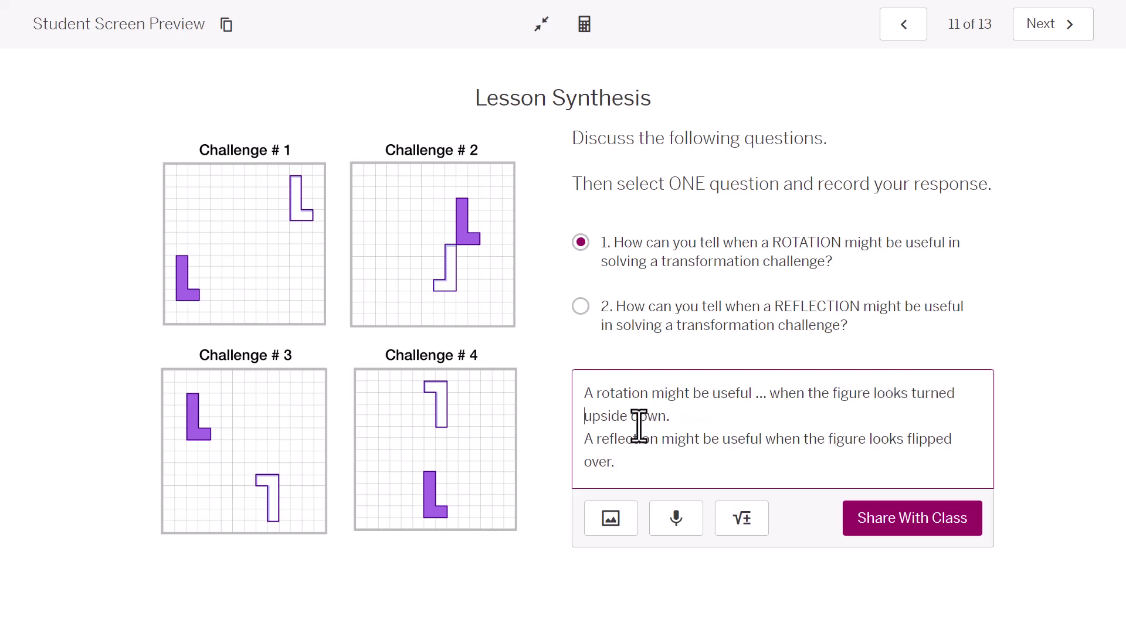
left_click(1055, 29)
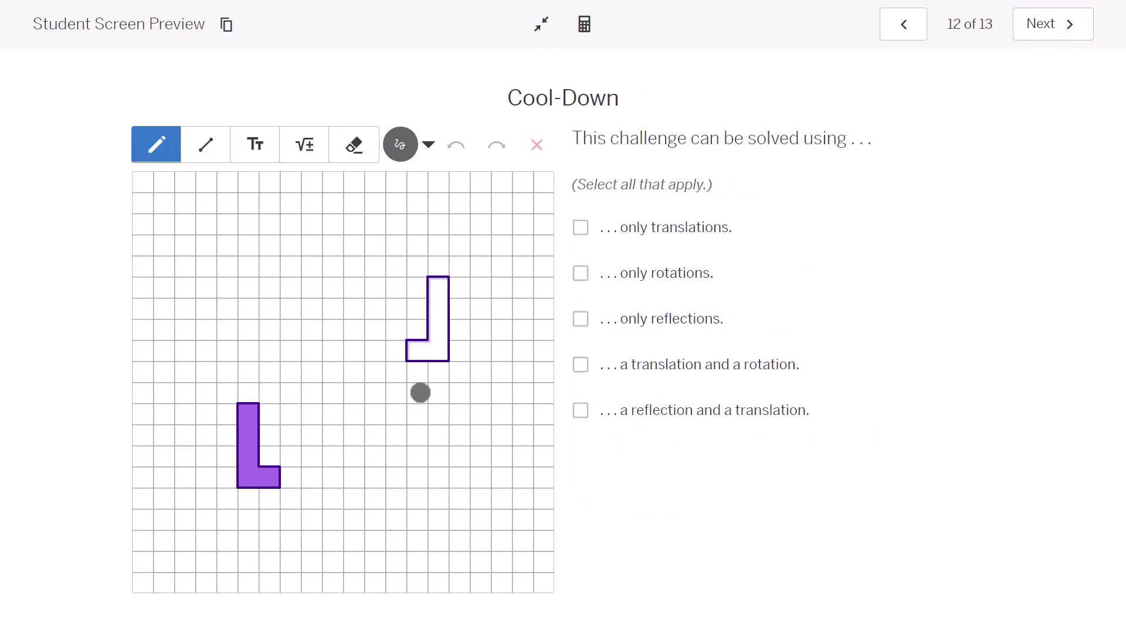
Tick the 'only reflections' and 'a reflection and a translation' checkboxes on the Cool-Down.
left_click(580, 227)
left_click(582, 323)
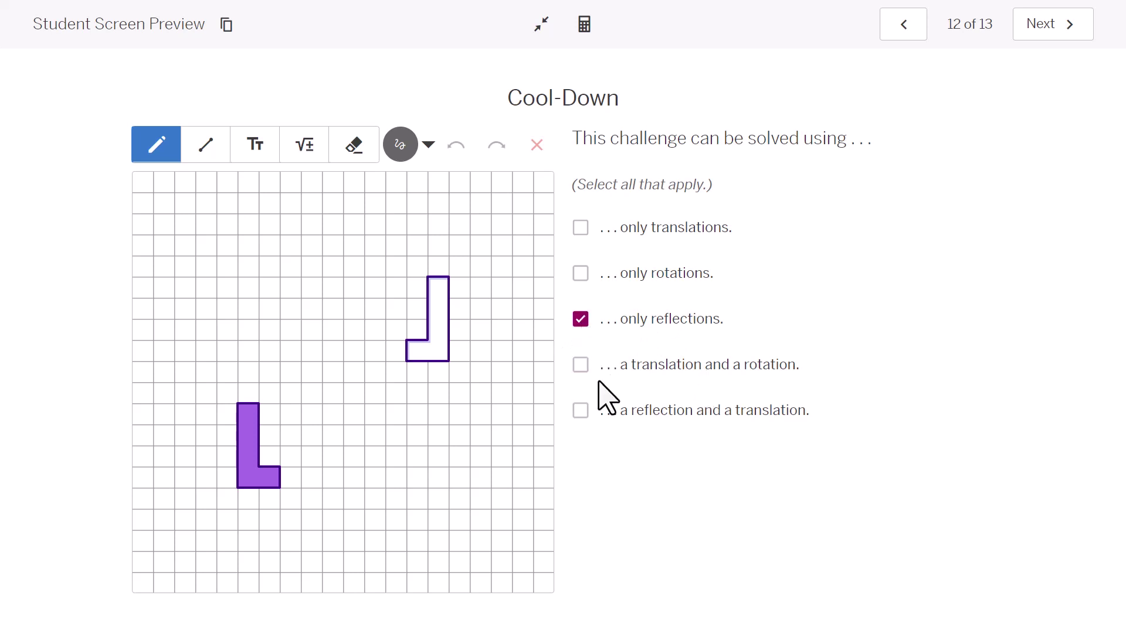
left_click(580, 411)
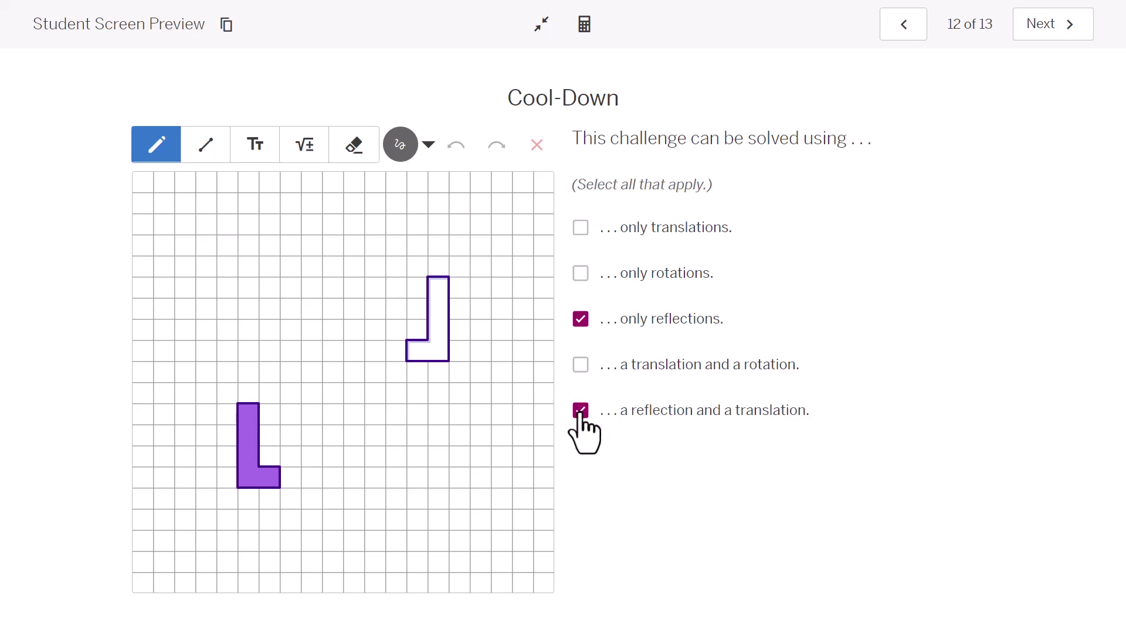